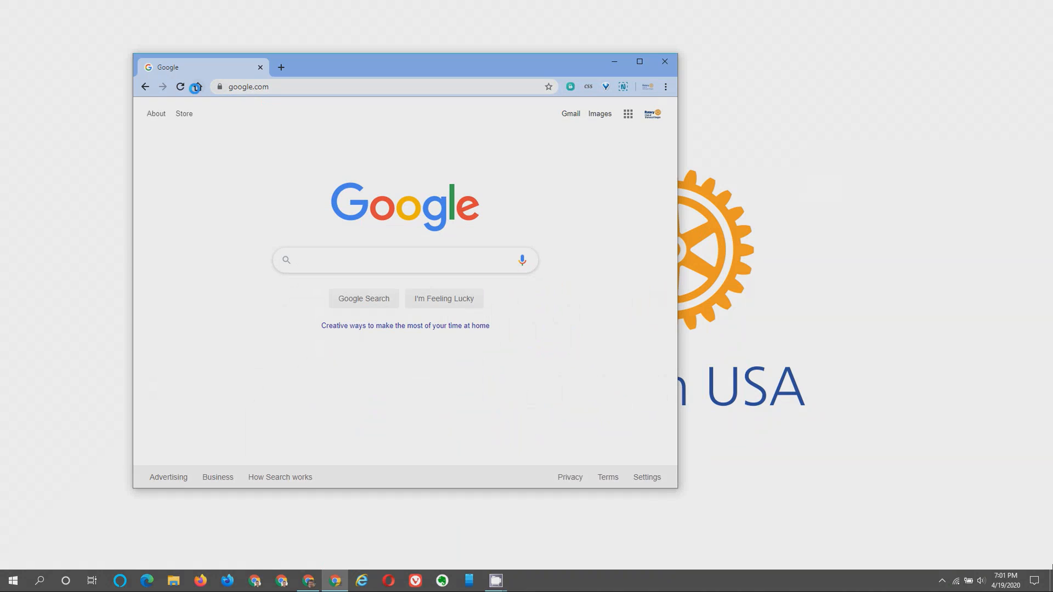
Load sherwoodrotary.org in Chrome by typing 'sherwood' and accepting the autocomplete.
{"action": "type", "text": "sherwoodrotary.org"}
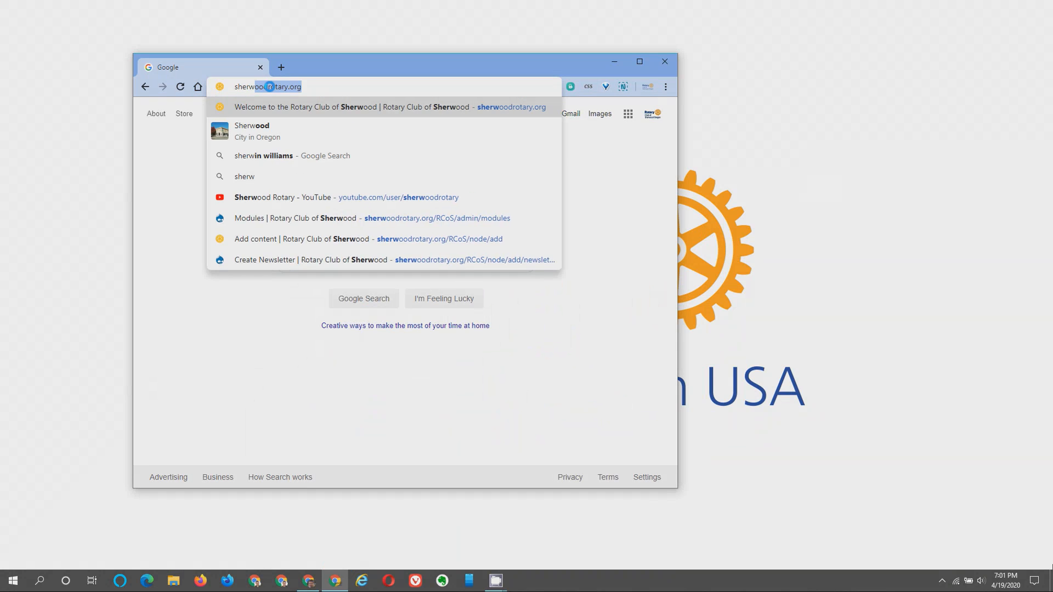
{"action": "key", "text": "Return"}
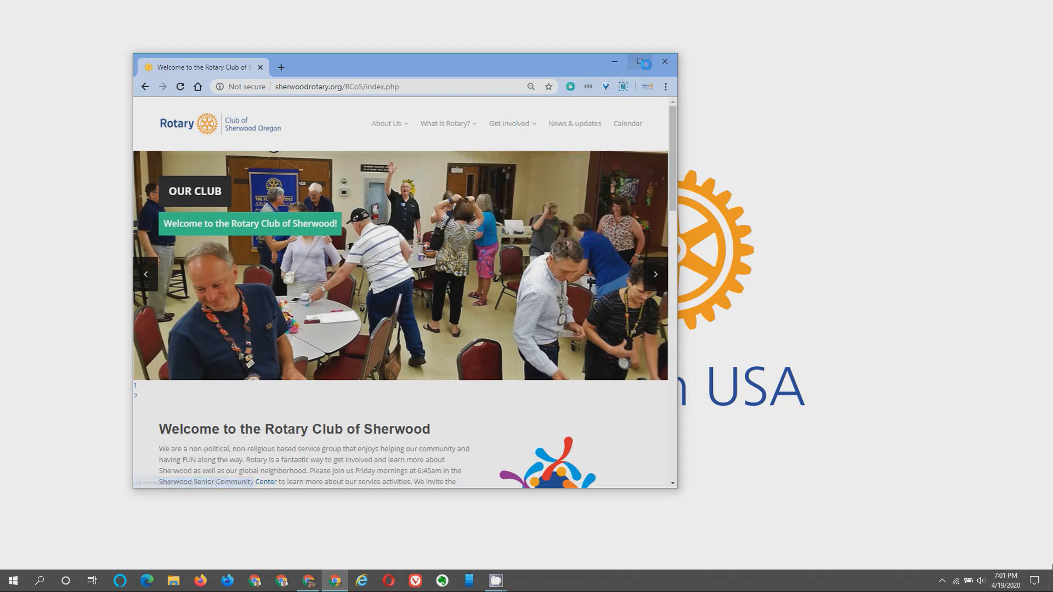
Maximize Chrome and open the NEWS ROUNDUP: MAR 27 - APR 03 article from the home page.
{"action": "left_click", "coordinate": [639, 63]}
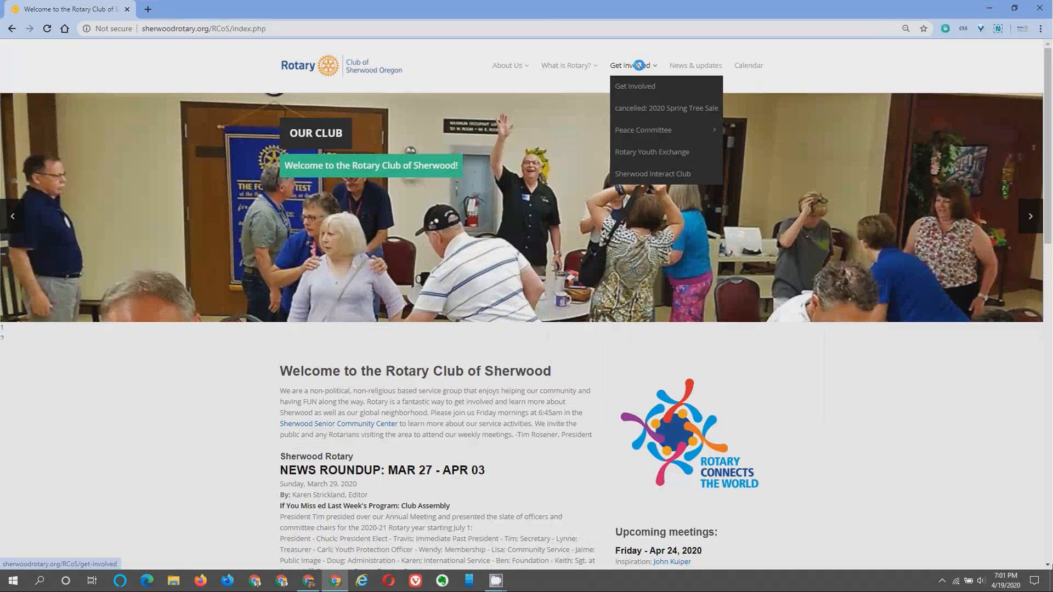
{"action": "scroll", "coordinate": [487, 242], "scroll_direction": "down", "scroll_amount": 2}
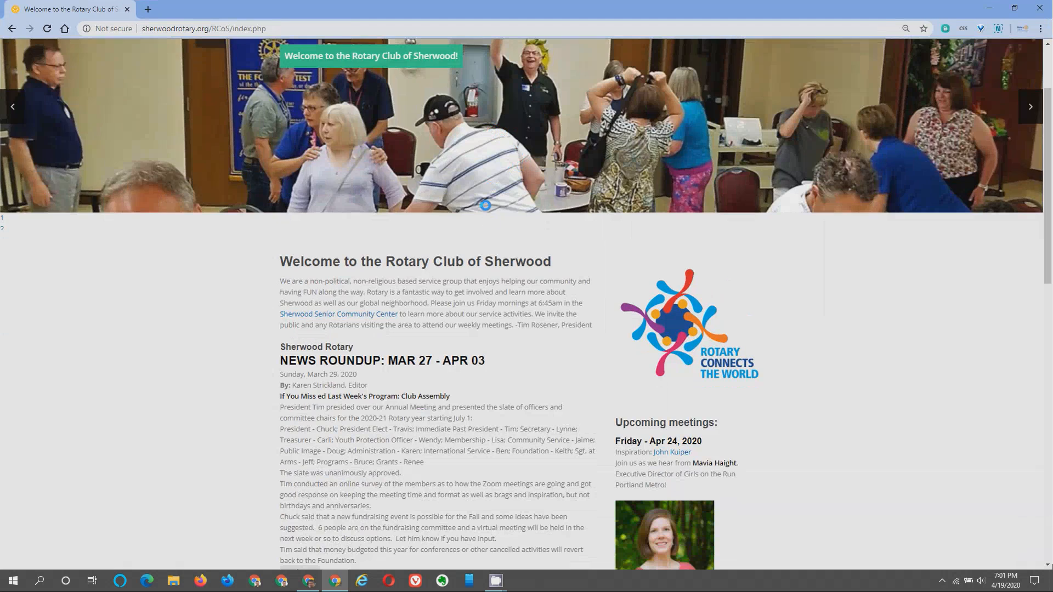
{"action": "scroll", "coordinate": [483, 186], "scroll_direction": "down", "scroll_amount": 3}
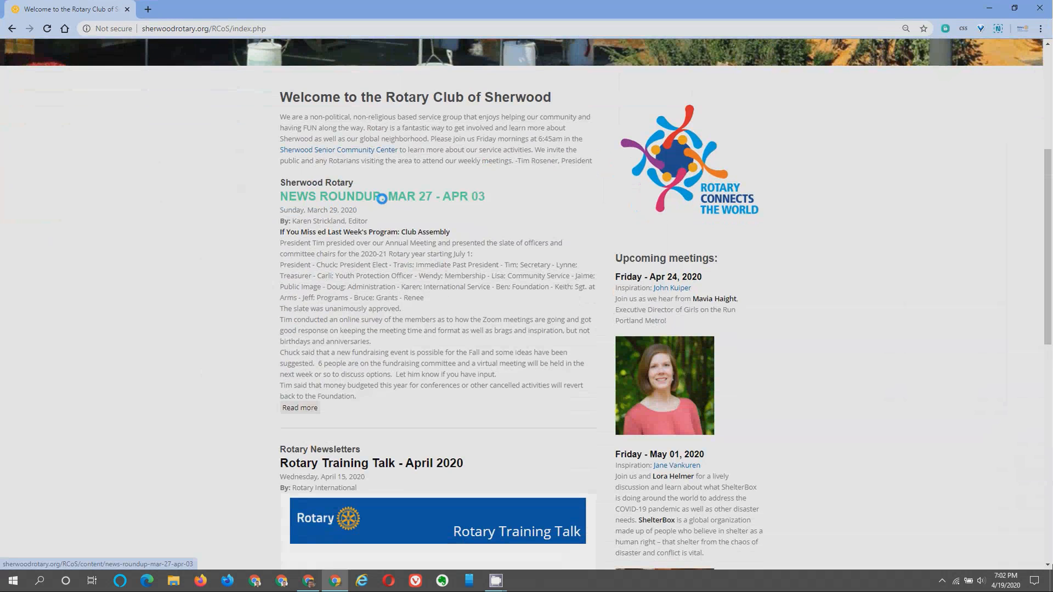
{"action": "left_click", "coordinate": [386, 196]}
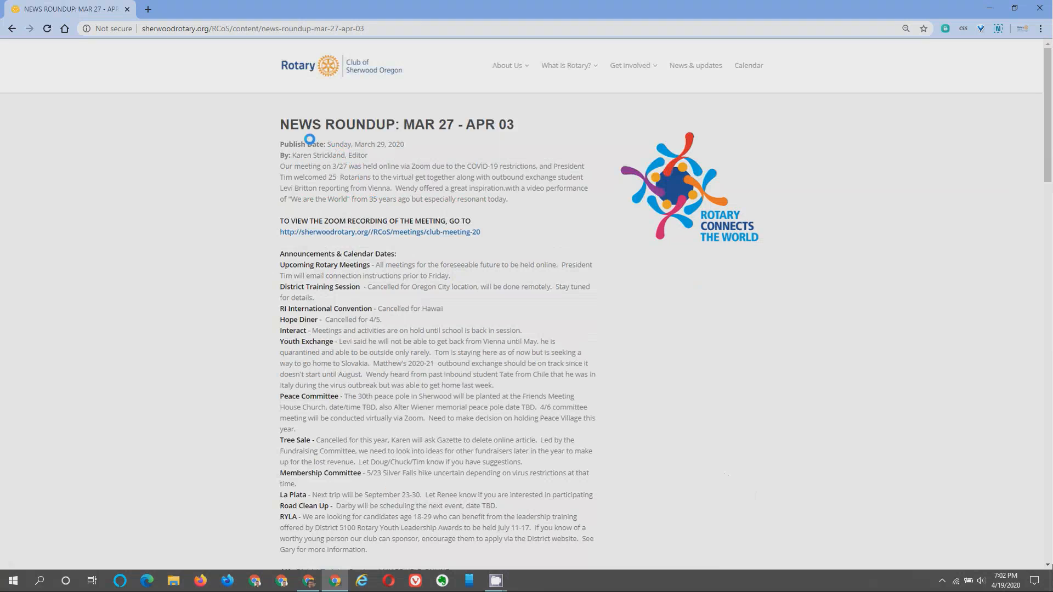
{"action": "left_click_drag", "start_coordinate": [283, 125], "coordinate": [517, 120]}
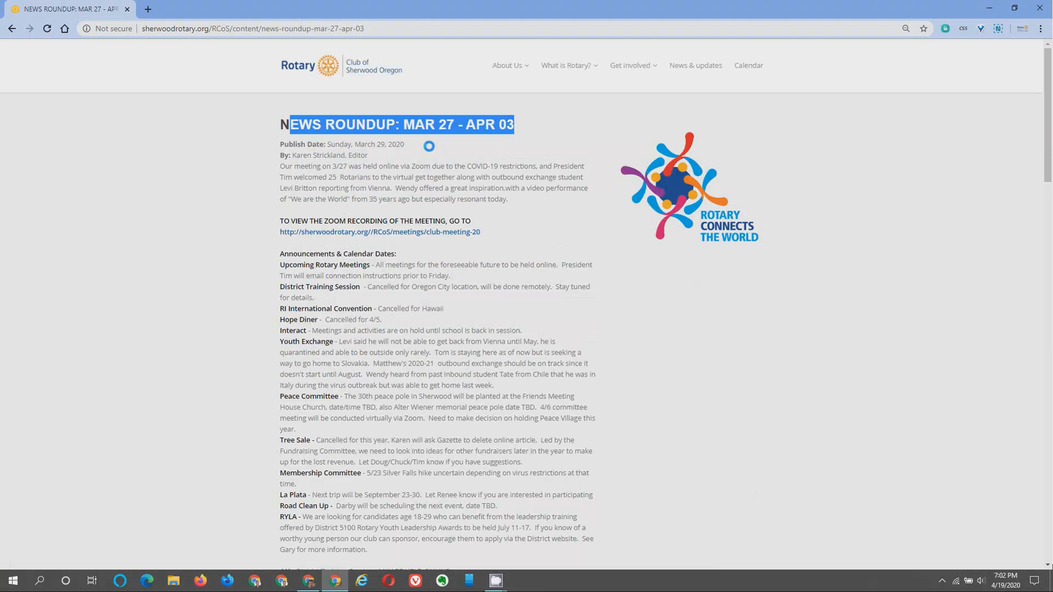
{"action": "left_click", "coordinate": [348, 144]}
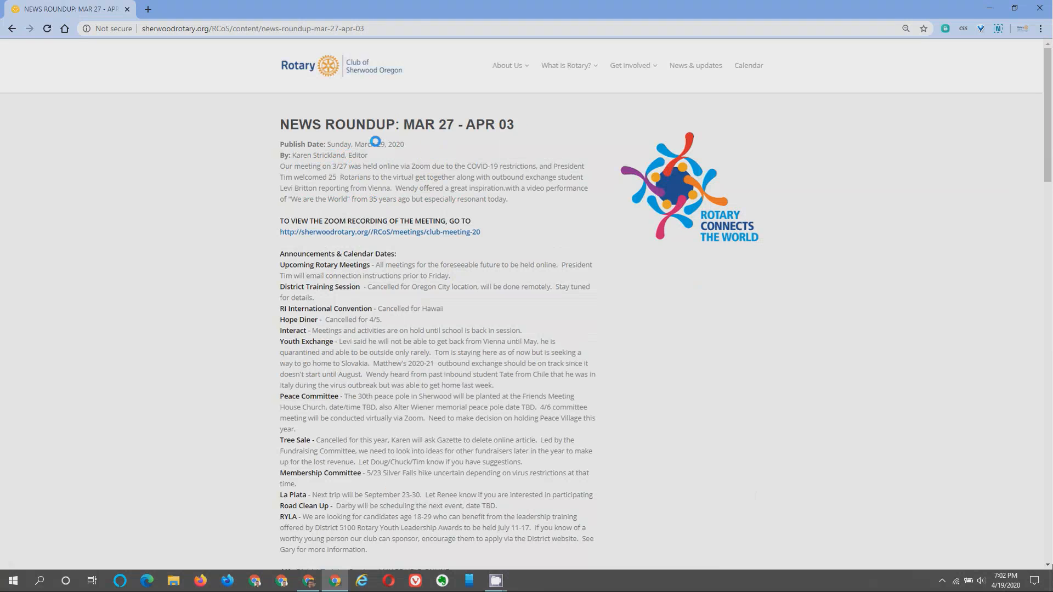
{"action": "left_click_drag", "start_coordinate": [317, 156], "coordinate": [370, 395]}
{"action": "scroll", "coordinate": [401, 419], "scroll_direction": "down", "scroll_amount": 8}
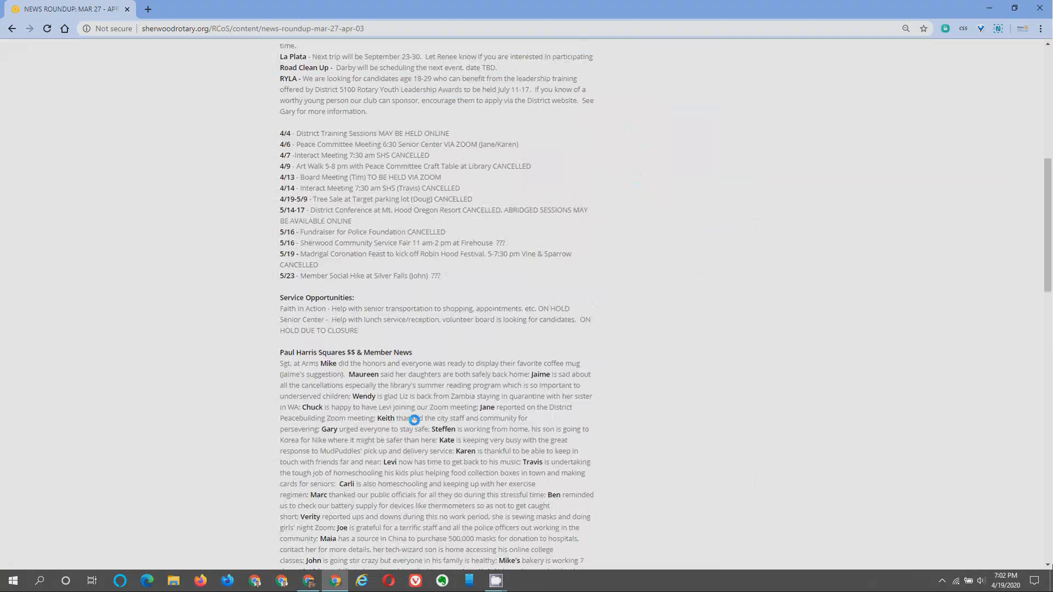
{"action": "scroll", "coordinate": [411, 420], "scroll_direction": "down", "scroll_amount": 5}
{"action": "scroll", "coordinate": [417, 427], "scroll_direction": "up", "scroll_amount": 13}
{"action": "left_click", "coordinate": [421, 432]}
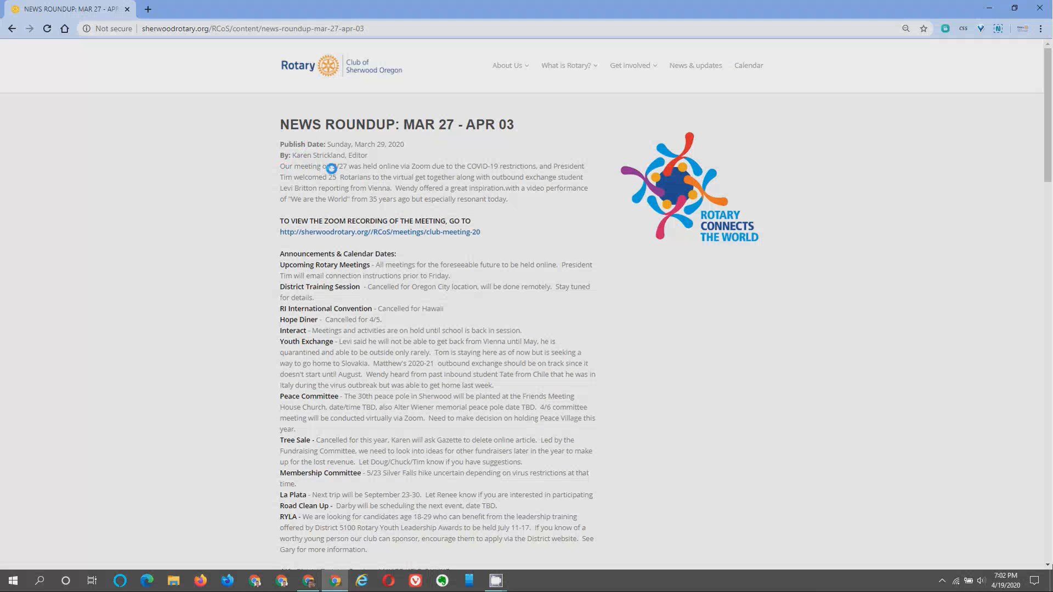
{"action": "scroll", "coordinate": [347, 171], "scroll_direction": "down", "scroll_amount": 2}
{"action": "scroll", "coordinate": [348, 172], "scroll_direction": "up", "scroll_amount": 2}
{"action": "left_click", "coordinate": [339, 62]}
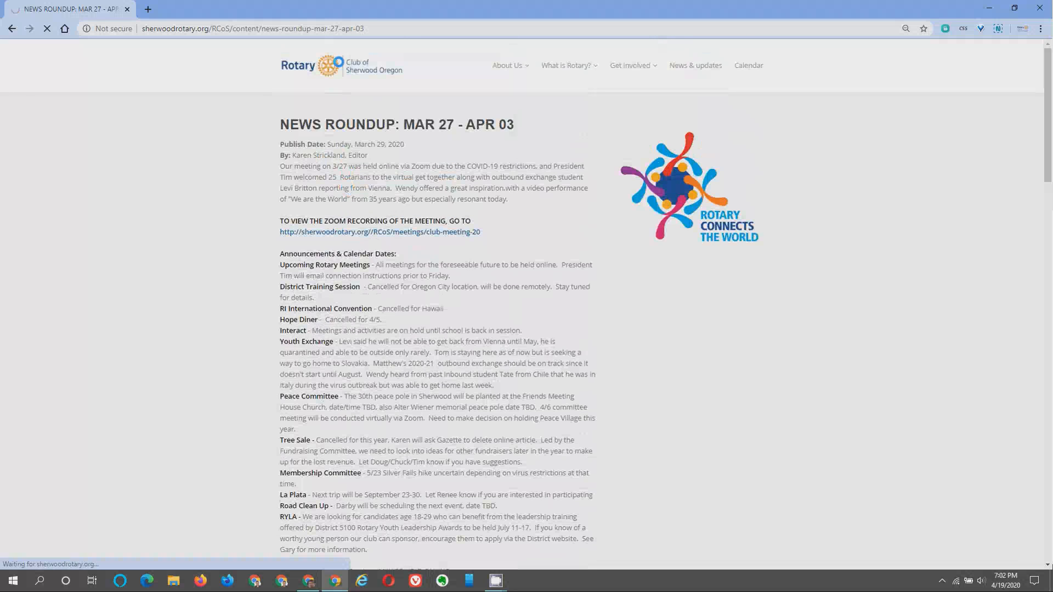
{"action": "scroll", "coordinate": [329, 225], "scroll_direction": "down", "scroll_amount": 5}
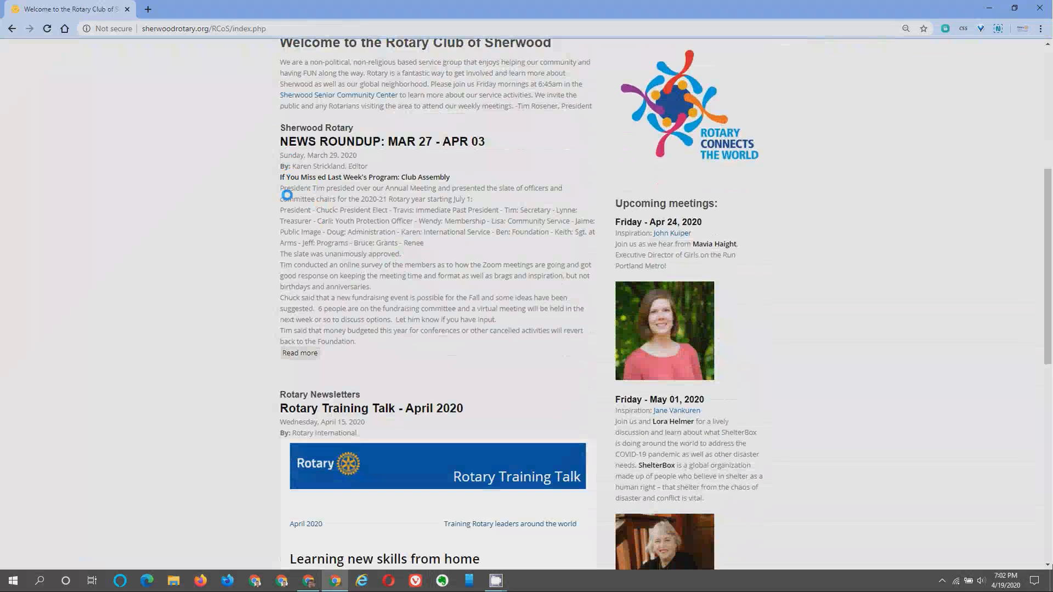
{"action": "left_click_drag", "start_coordinate": [281, 179], "coordinate": [451, 288]}
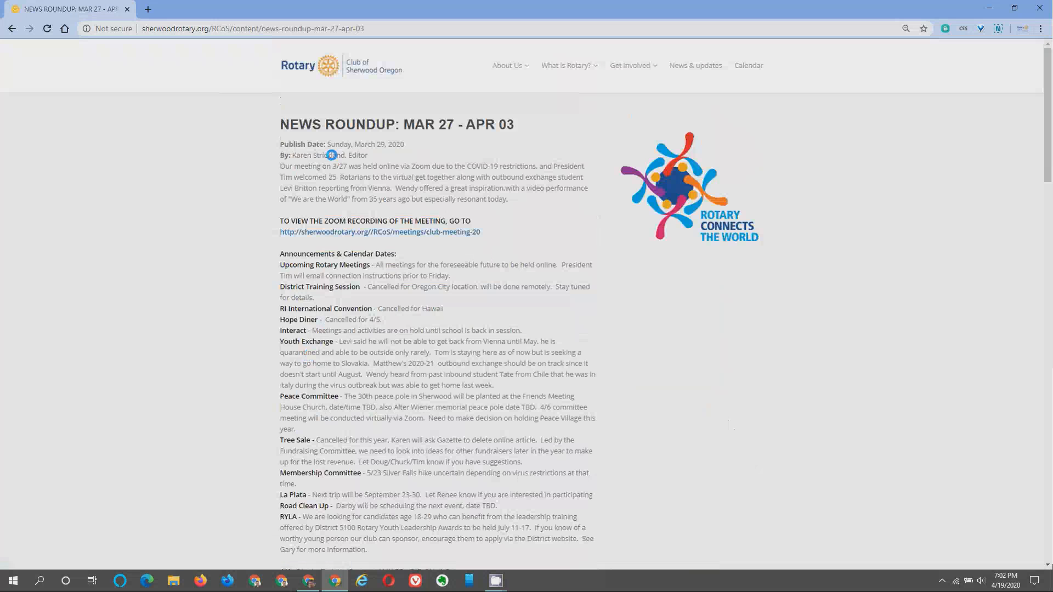
{"action": "scroll", "coordinate": [335, 210], "scroll_direction": "down", "scroll_amount": 1}
{"action": "scroll", "coordinate": [335, 210], "scroll_direction": "down", "scroll_amount": 20}
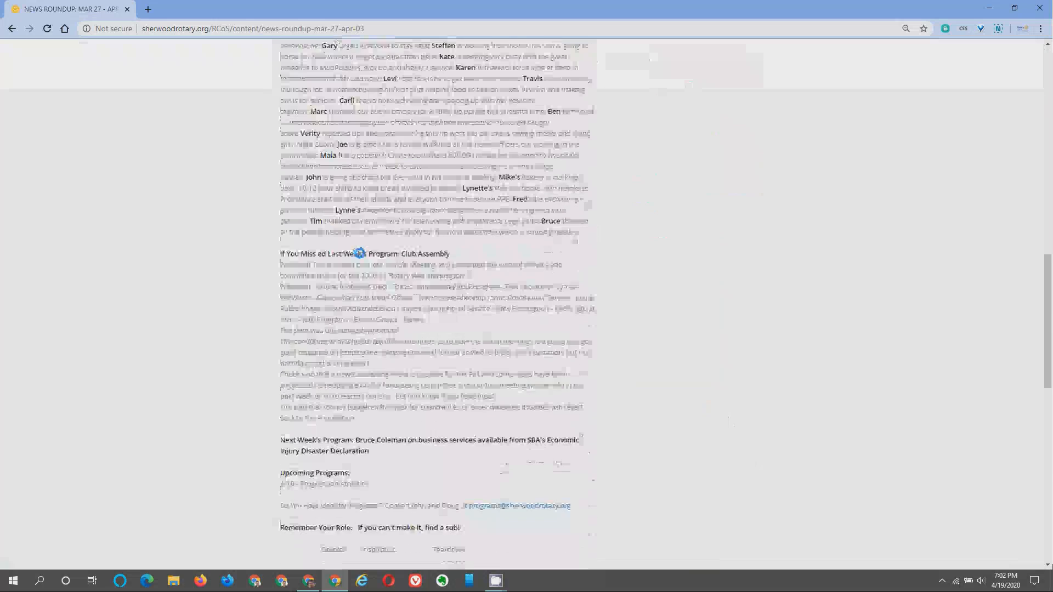
{"action": "scroll", "coordinate": [389, 289], "scroll_direction": "down", "scroll_amount": 4}
{"action": "scroll", "coordinate": [388, 290], "scroll_direction": "up", "scroll_amount": 12}
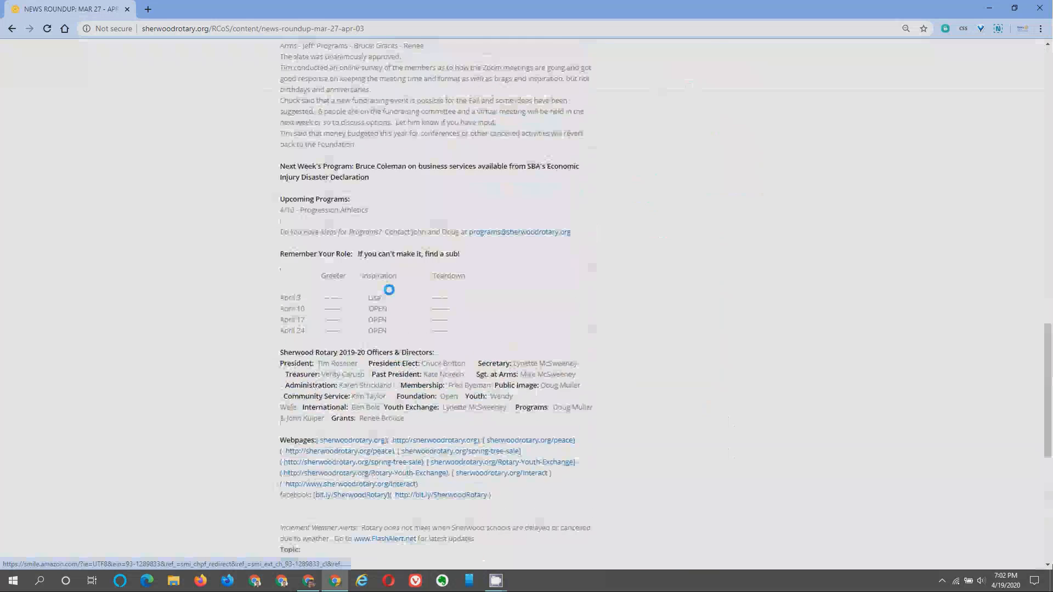
{"action": "scroll", "coordinate": [388, 290], "scroll_direction": "up", "scroll_amount": 12}
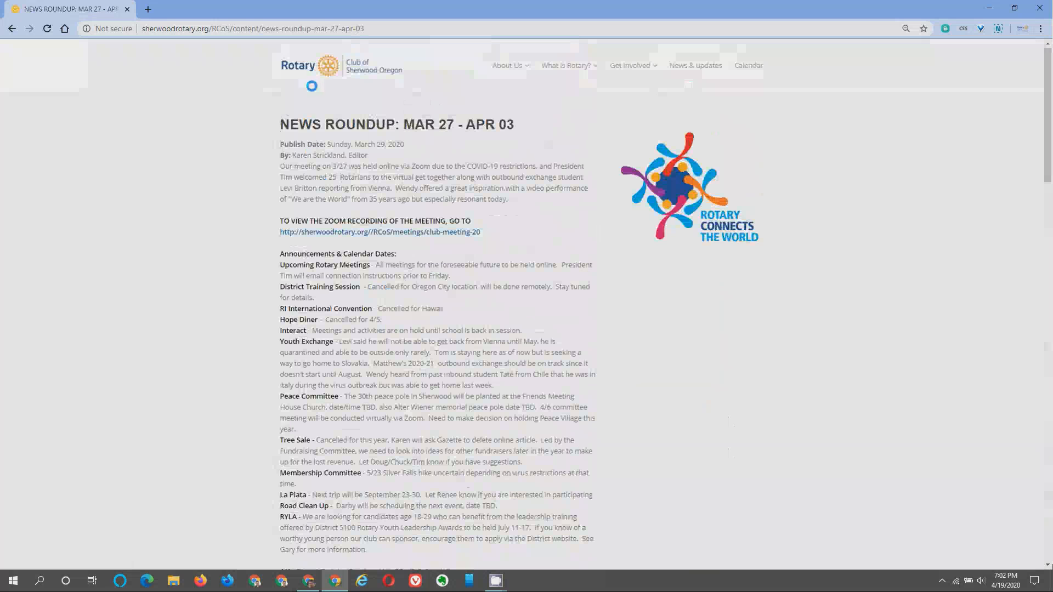
Return home and log in via the footer User login with the saved username and password.
{"action": "left_click", "coordinate": [329, 66]}
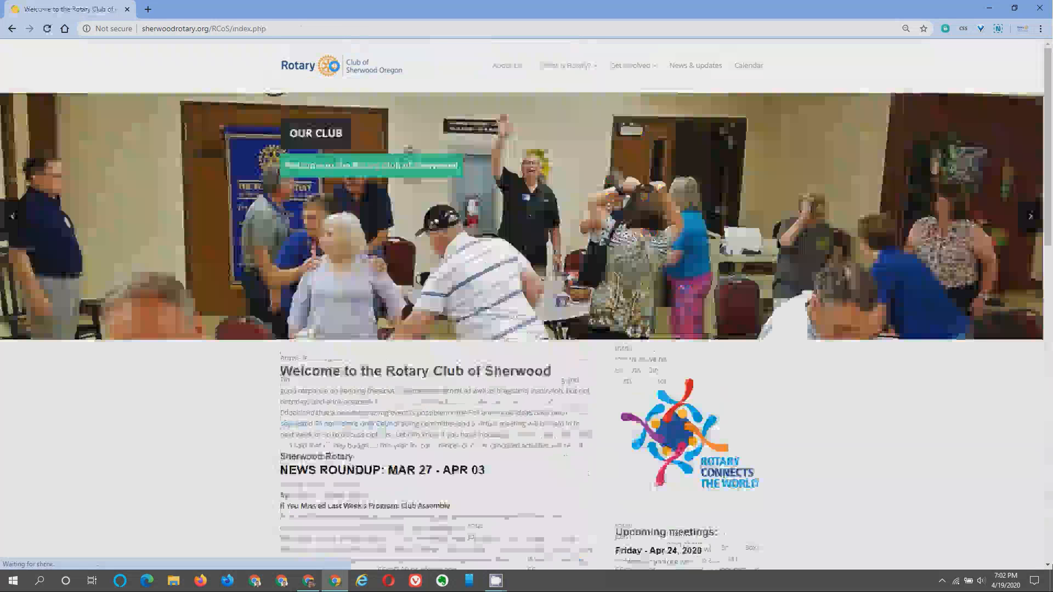
{"action": "scroll", "coordinate": [526, 243], "scroll_direction": "down", "scroll_amount": 10}
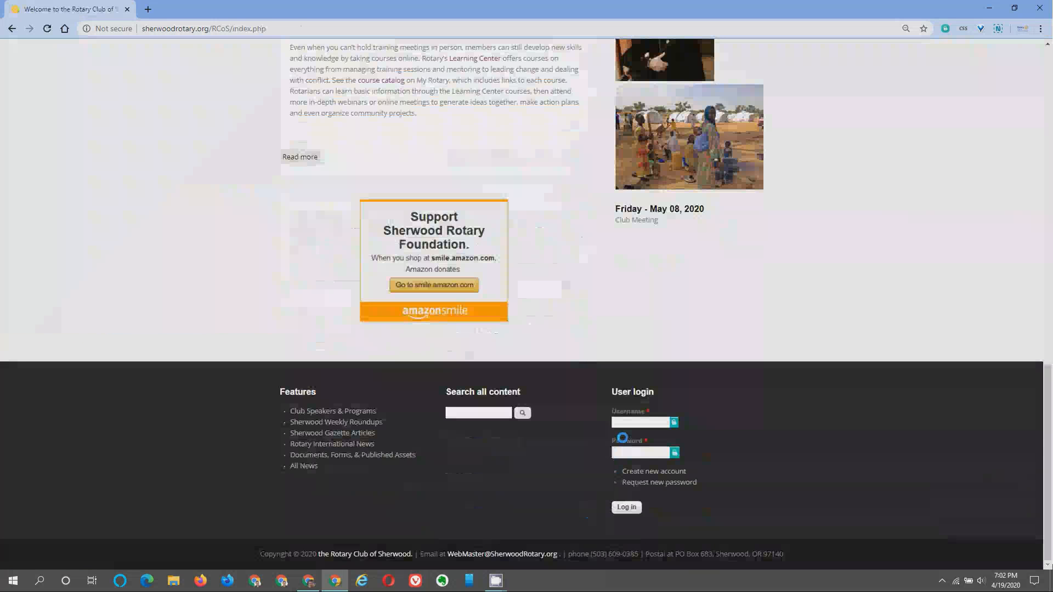
{"action": "left_click", "coordinate": [625, 421]}
{"action": "type", "text": "Tester"}
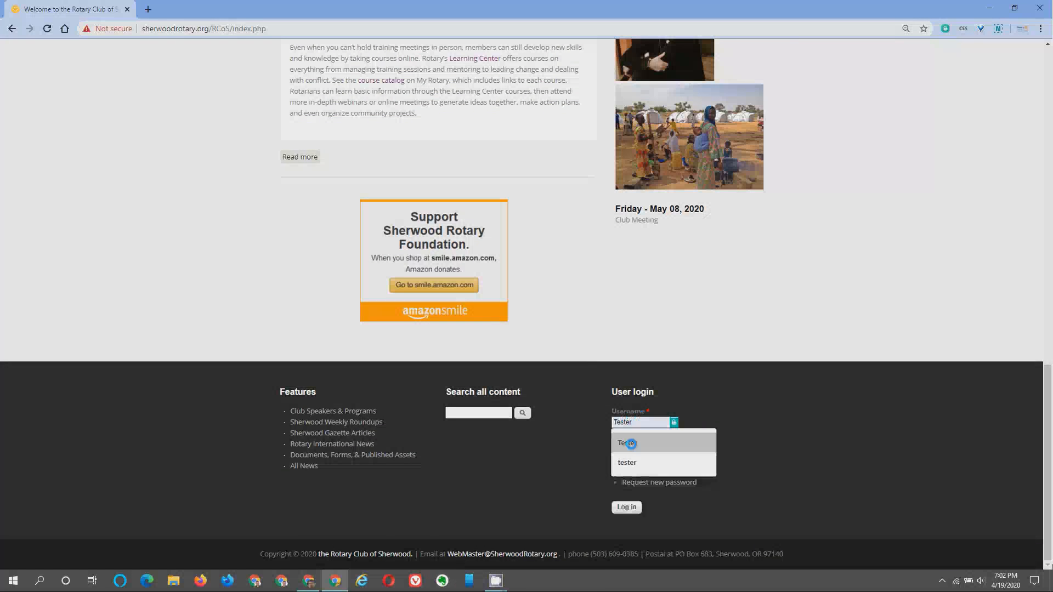
{"action": "left_click", "coordinate": [629, 443]}
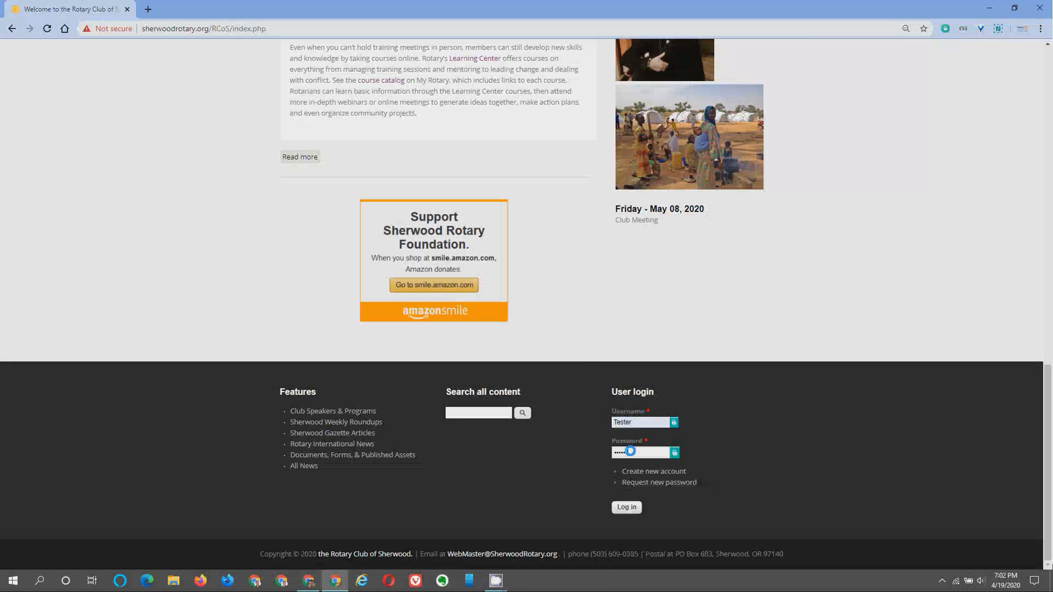
{"action": "left_click", "coordinate": [630, 508]}
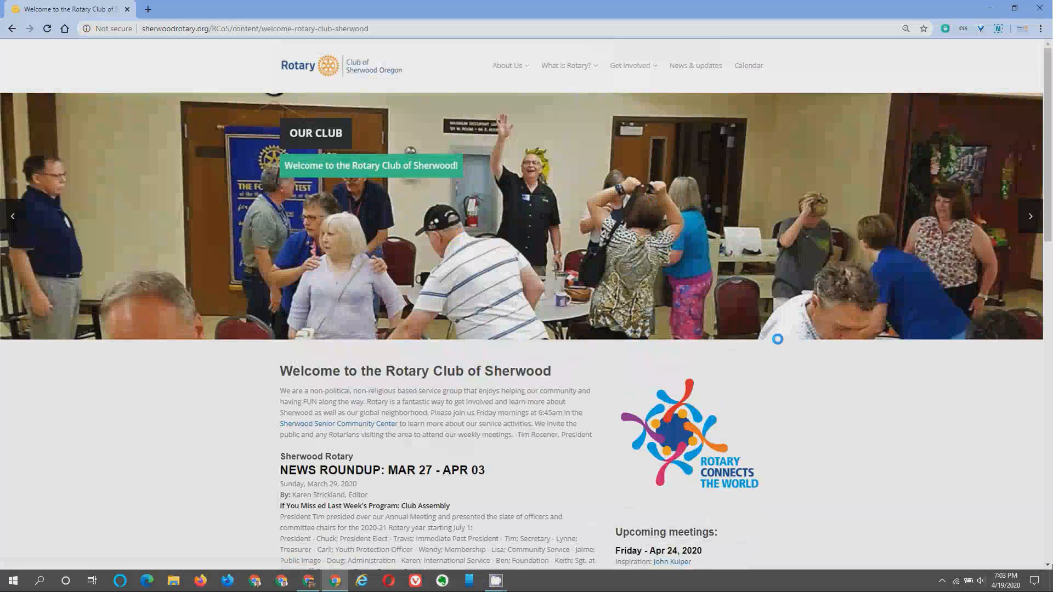
Open the NEWS ROUNDUP: MAR 27 - APR 03 article from the welcome page and scroll through it.
{"action": "scroll", "coordinate": [779, 339], "scroll_direction": "down", "scroll_amount": 1}
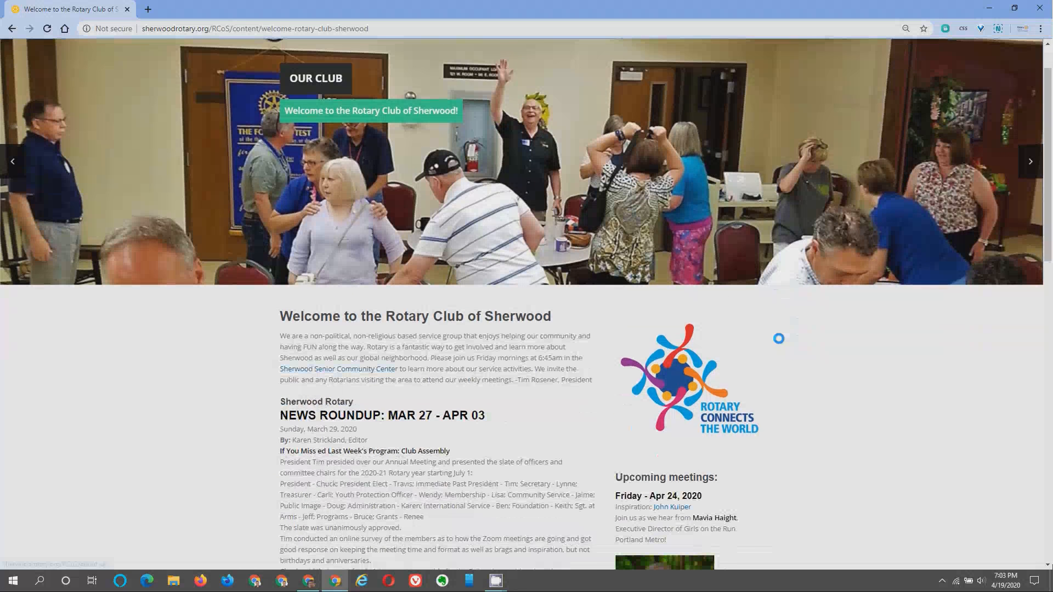
{"action": "scroll", "coordinate": [778, 338], "scroll_direction": "down", "scroll_amount": 3}
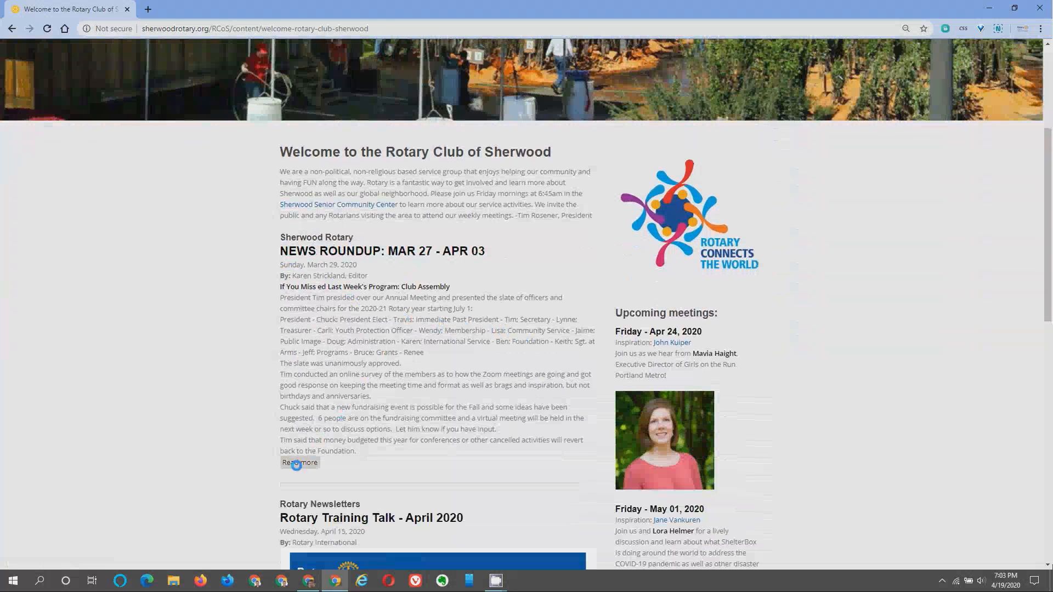
{"action": "left_click", "coordinate": [352, 253]}
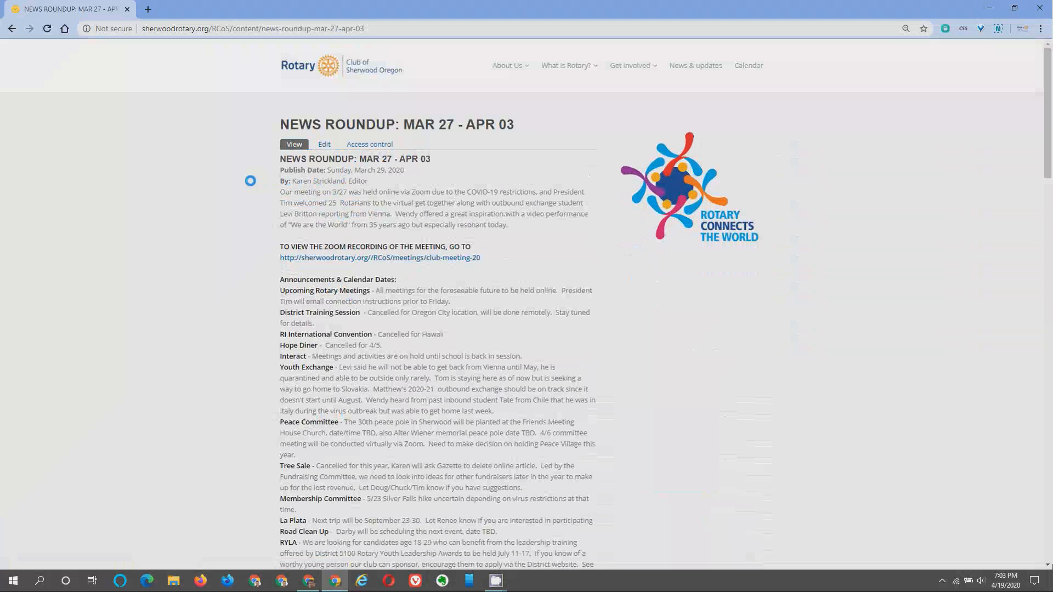
{"action": "scroll", "coordinate": [389, 417], "scroll_direction": "down", "scroll_amount": 9}
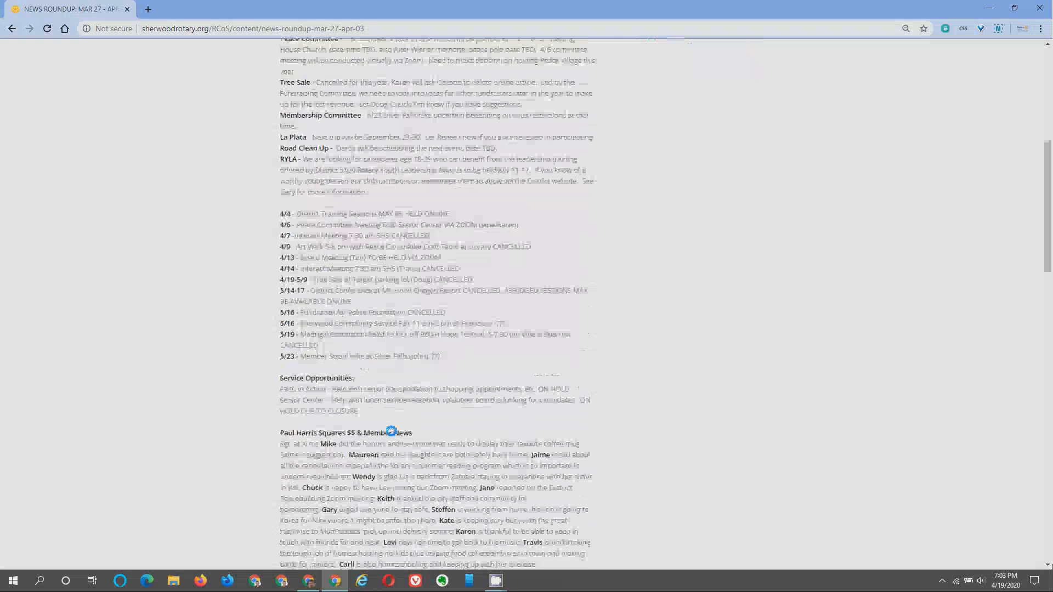
{"action": "scroll", "coordinate": [390, 433], "scroll_direction": "up", "scroll_amount": 10}
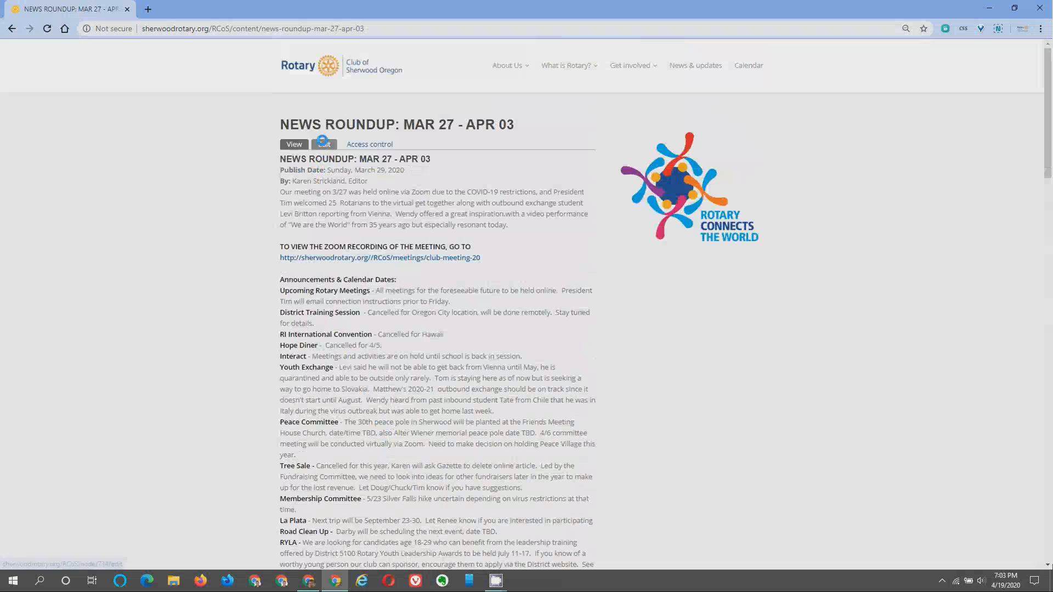
Open the MAR 27 - APR 03 roundup's Edit form and select its existing title.
{"action": "left_click", "coordinate": [323, 142]}
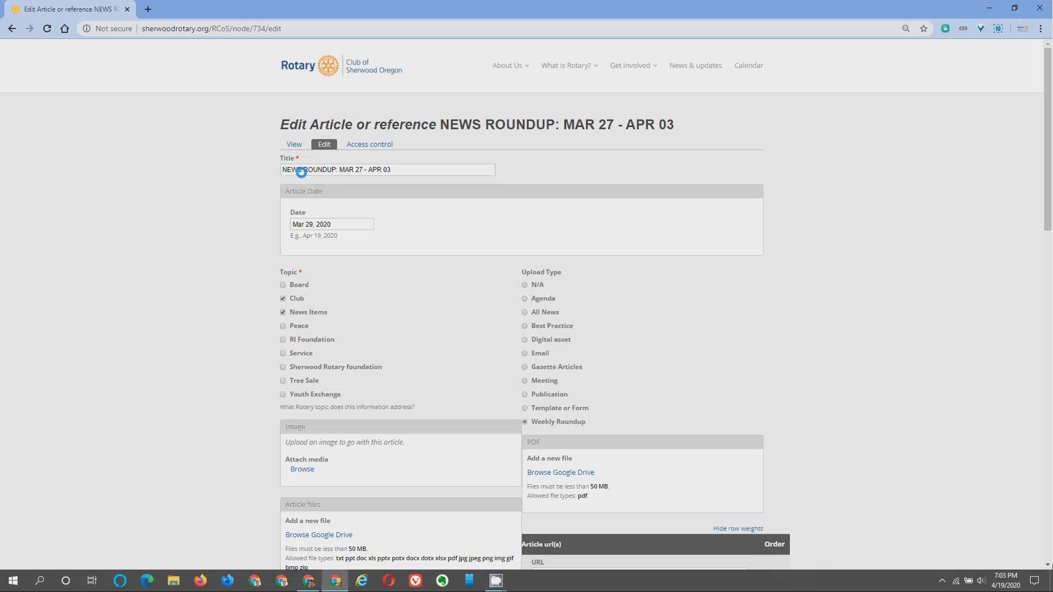
{"action": "left_click_drag", "start_coordinate": [282, 169], "coordinate": [401, 170]}
{"action": "scroll", "coordinate": [369, 238], "scroll_direction": "down", "scroll_amount": 1}
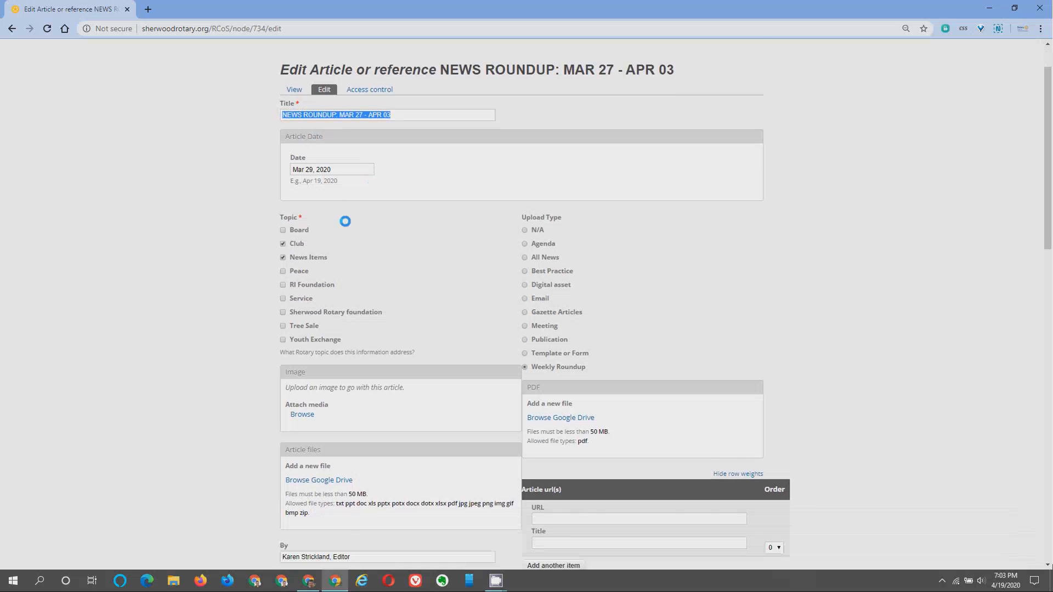
{"action": "scroll", "coordinate": [346, 219], "scroll_direction": "down", "scroll_amount": 1}
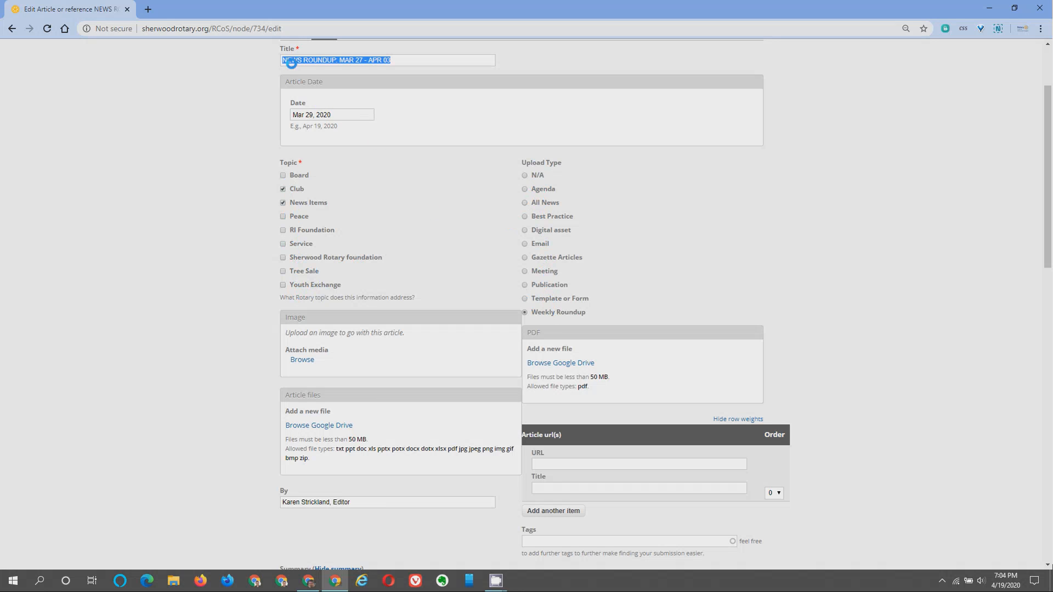
{"action": "scroll", "coordinate": [362, 93], "scroll_direction": "up", "scroll_amount": 1}
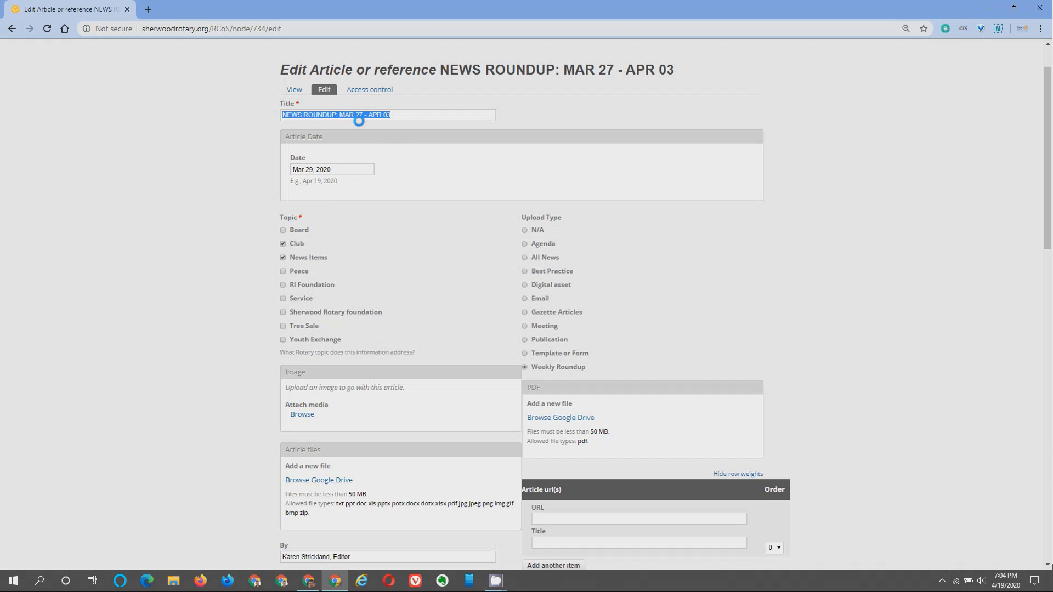
{"action": "scroll", "coordinate": [405, 165], "scroll_direction": "down", "scroll_amount": 2}
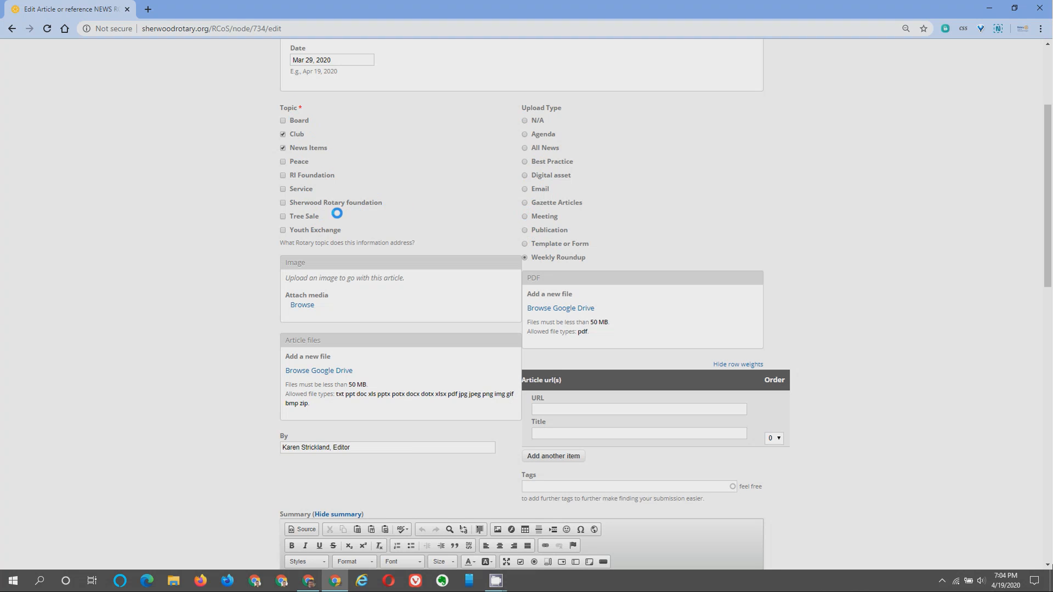
{"action": "scroll", "coordinate": [339, 211], "scroll_direction": "down", "scroll_amount": 1}
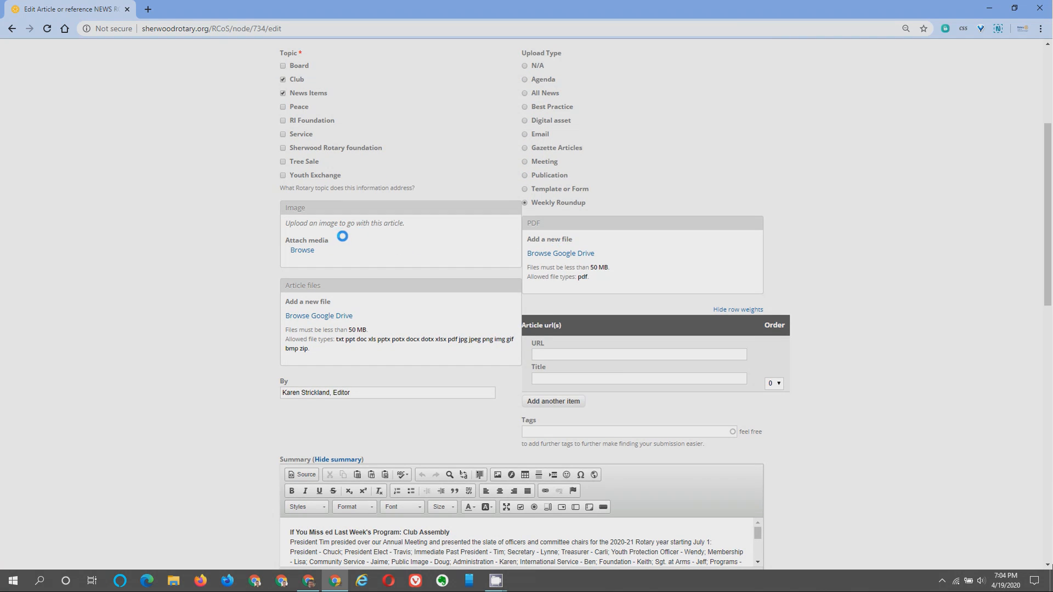
{"action": "scroll", "coordinate": [604, 244], "scroll_direction": "down", "scroll_amount": 1}
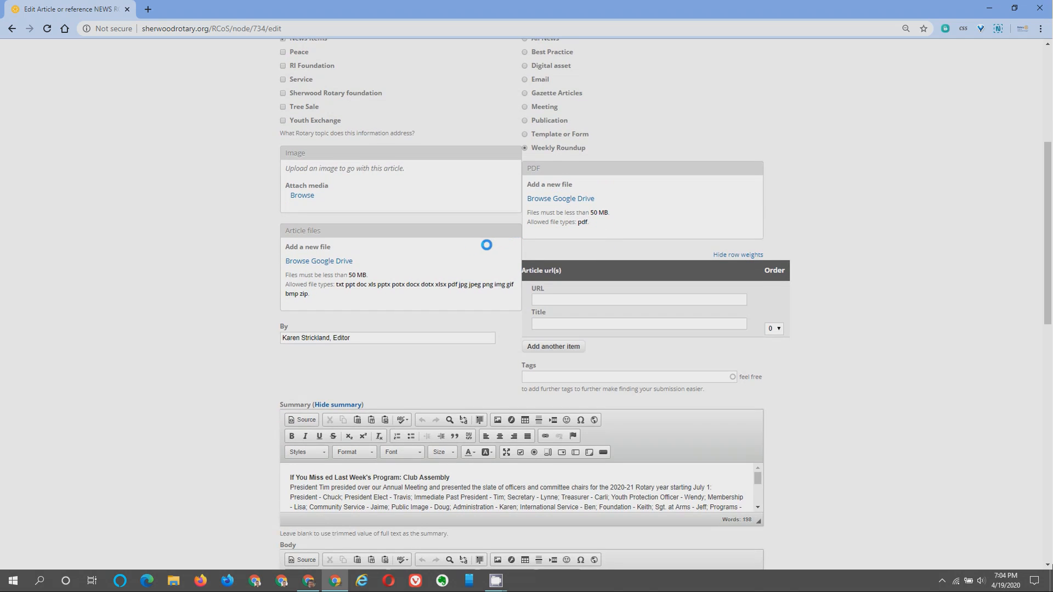
{"action": "scroll", "coordinate": [429, 244], "scroll_direction": "down", "scroll_amount": 1}
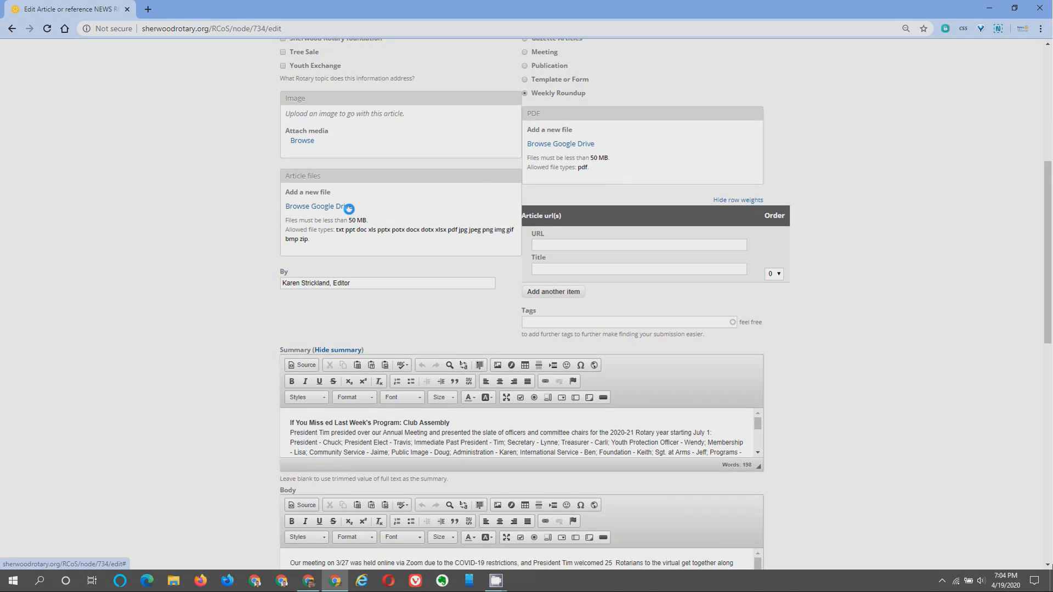
{"action": "scroll", "coordinate": [351, 220], "scroll_direction": "down", "scroll_amount": 1}
{"action": "left_click_drag", "start_coordinate": [354, 229], "coordinate": [261, 230]}
{"action": "left_click", "coordinate": [412, 262]}
{"action": "scroll", "coordinate": [412, 262], "scroll_direction": "down", "scroll_amount": 2}
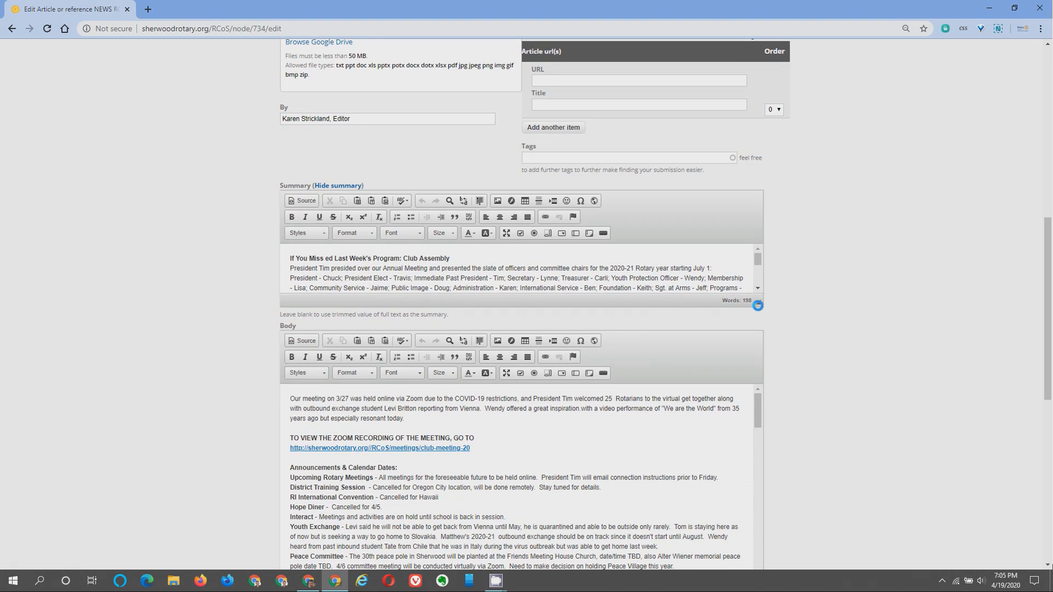
Enlarge the Summary editor, select its full text, and place the cursor in Body.
{"action": "left_click_drag", "start_coordinate": [759, 301], "coordinate": [785, 445]}
{"action": "left_click_drag", "start_coordinate": [645, 362], "coordinate": [279, 256]}
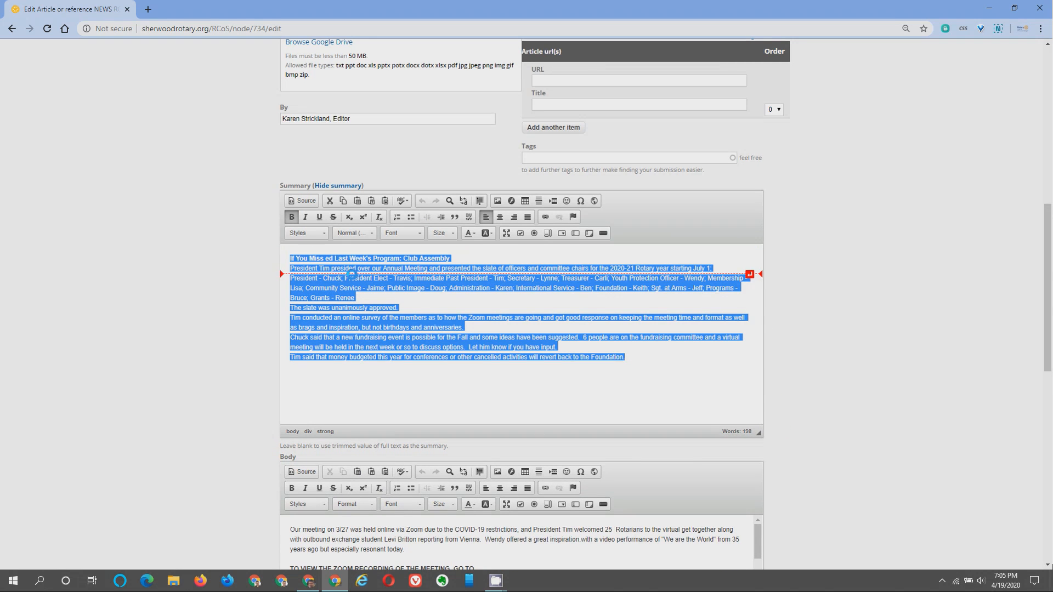
{"action": "scroll", "coordinate": [622, 395], "scroll_direction": "down", "scroll_amount": 5}
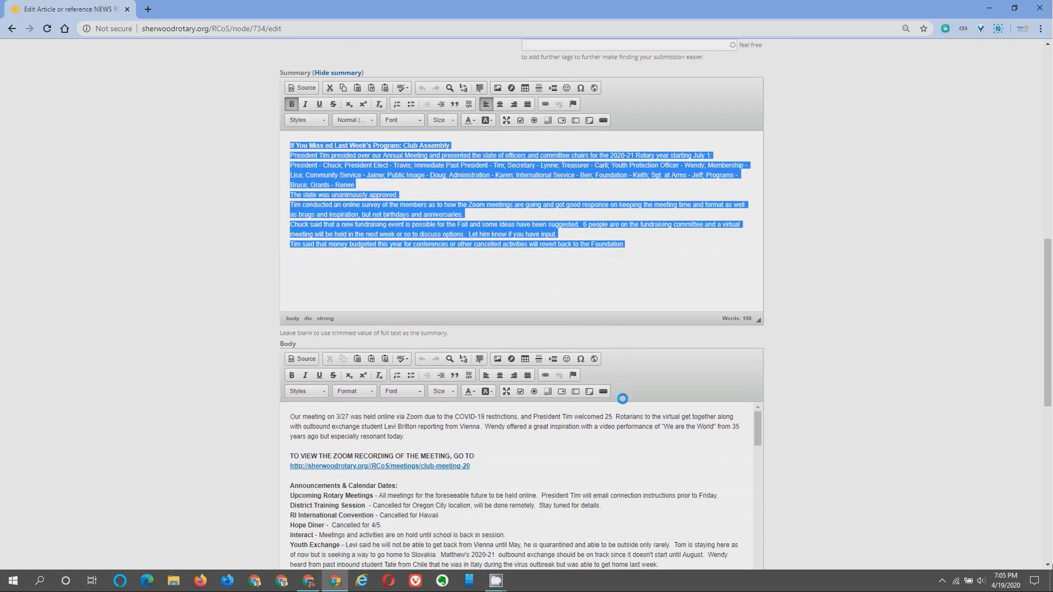
{"action": "left_click", "coordinate": [534, 314]}
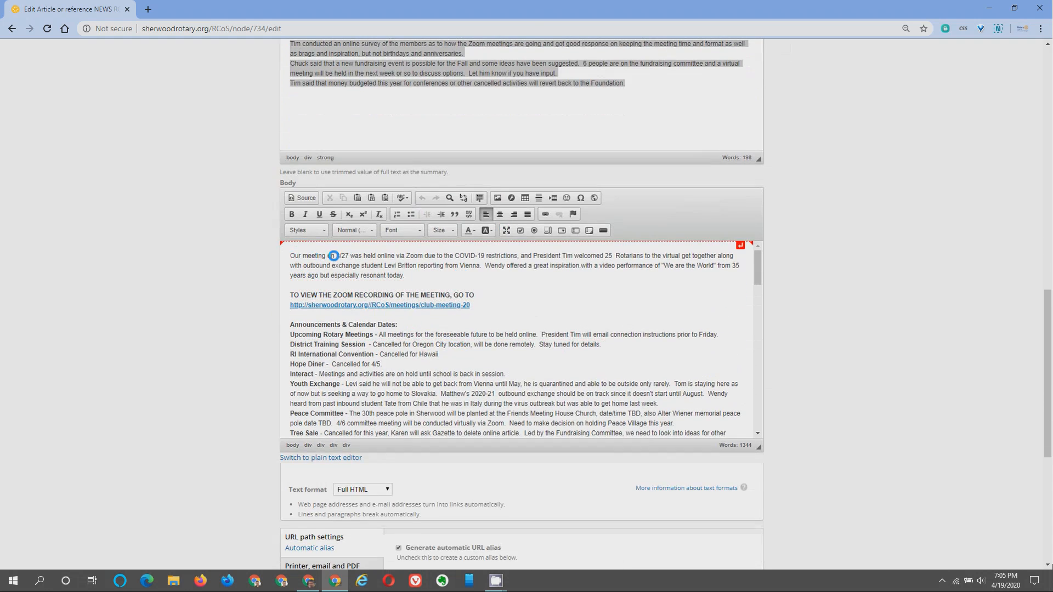
Scroll through the edit form and return to the site's home page.
{"action": "scroll", "coordinate": [512, 348], "scroll_direction": "down", "scroll_amount": 5}
{"action": "scroll", "coordinate": [518, 358], "scroll_direction": "down", "scroll_amount": 3}
{"action": "scroll", "coordinate": [519, 358], "scroll_direction": "up", "scroll_amount": 15}
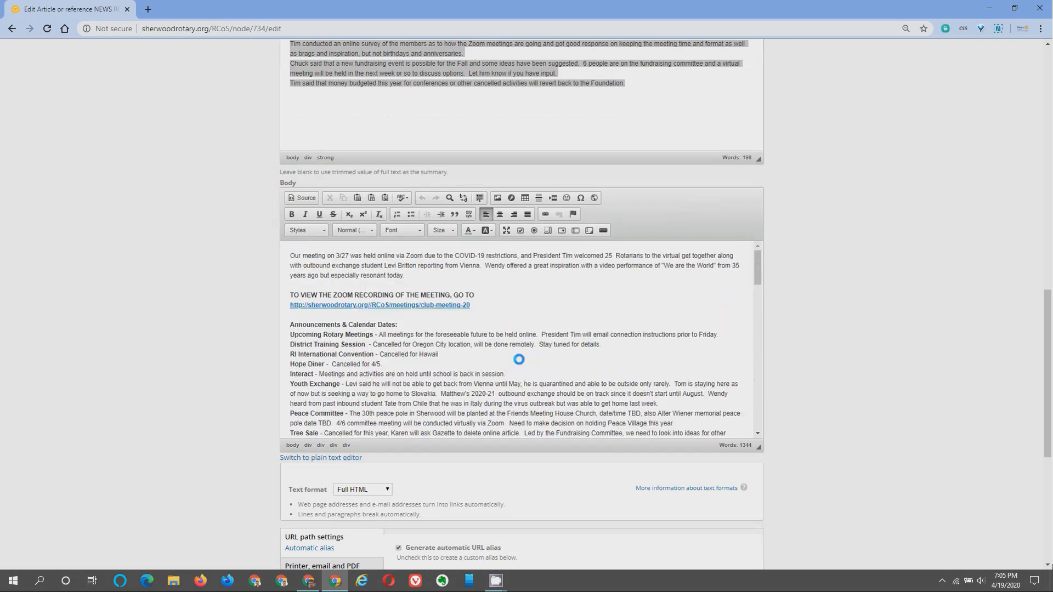
{"action": "scroll", "coordinate": [784, 306], "scroll_direction": "down", "scroll_amount": 5}
{"action": "scroll", "coordinate": [788, 306], "scroll_direction": "up", "scroll_amount": 4}
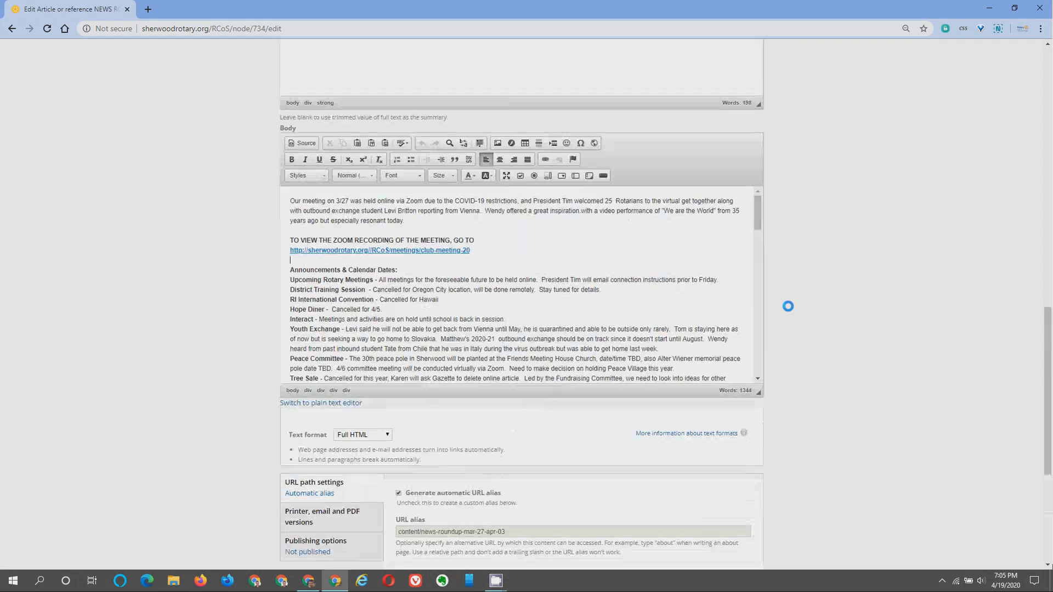
{"action": "scroll", "coordinate": [788, 307], "scroll_direction": "up", "scroll_amount": 15}
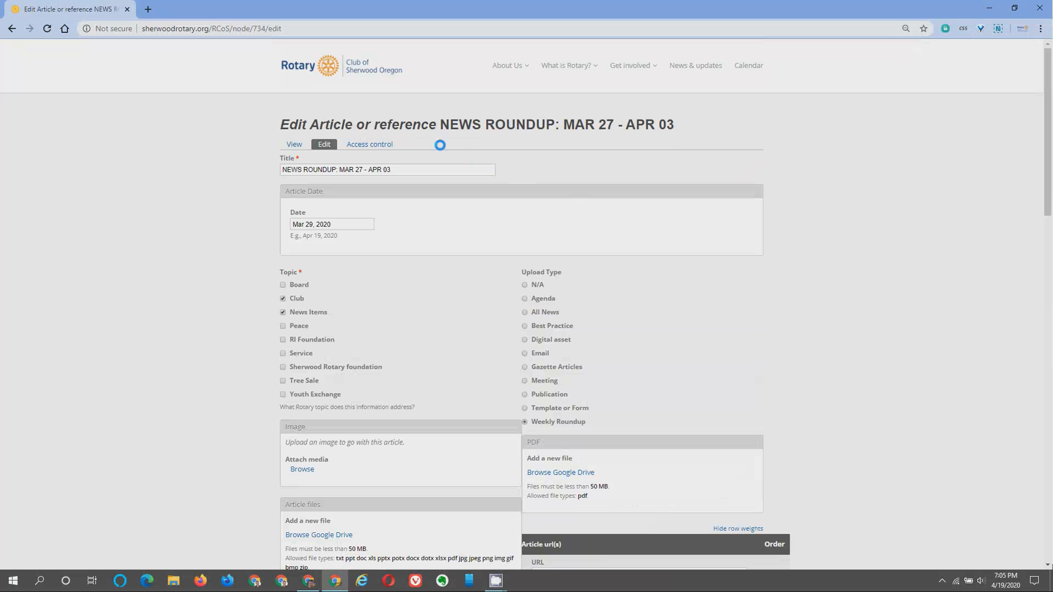
{"action": "left_click", "coordinate": [333, 66]}
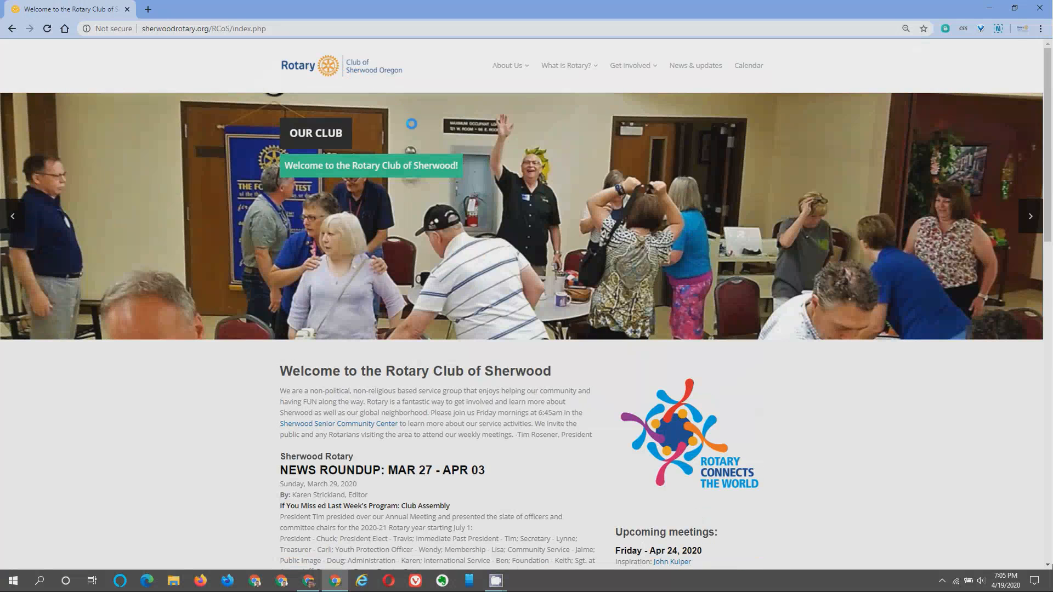
Open Add Content from the footer's Your actions links.
{"action": "scroll", "coordinate": [408, 118], "scroll_direction": "down", "scroll_amount": 15}
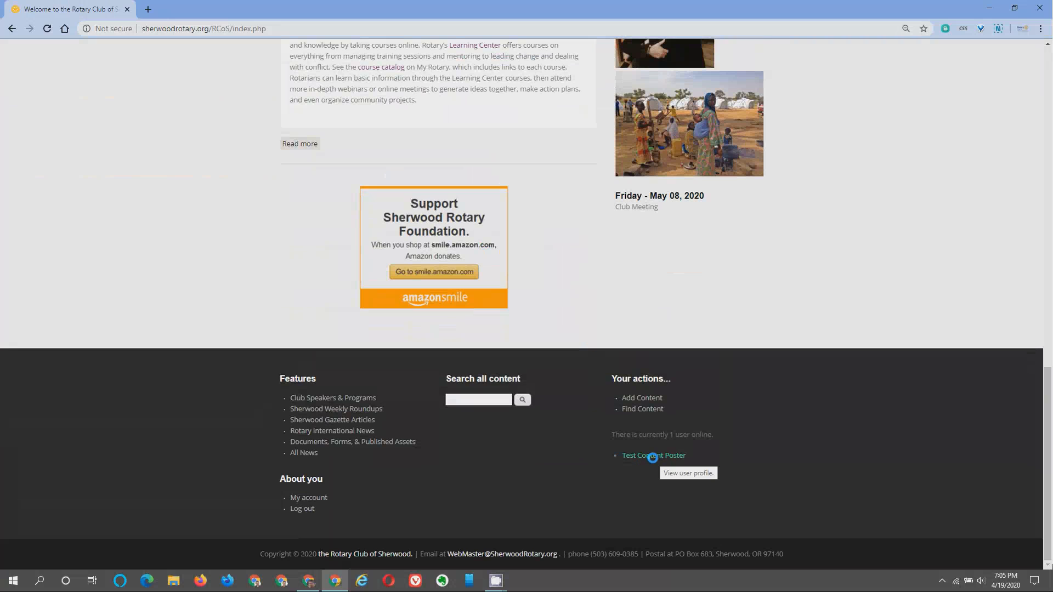
{"action": "left_click", "coordinate": [636, 397]}
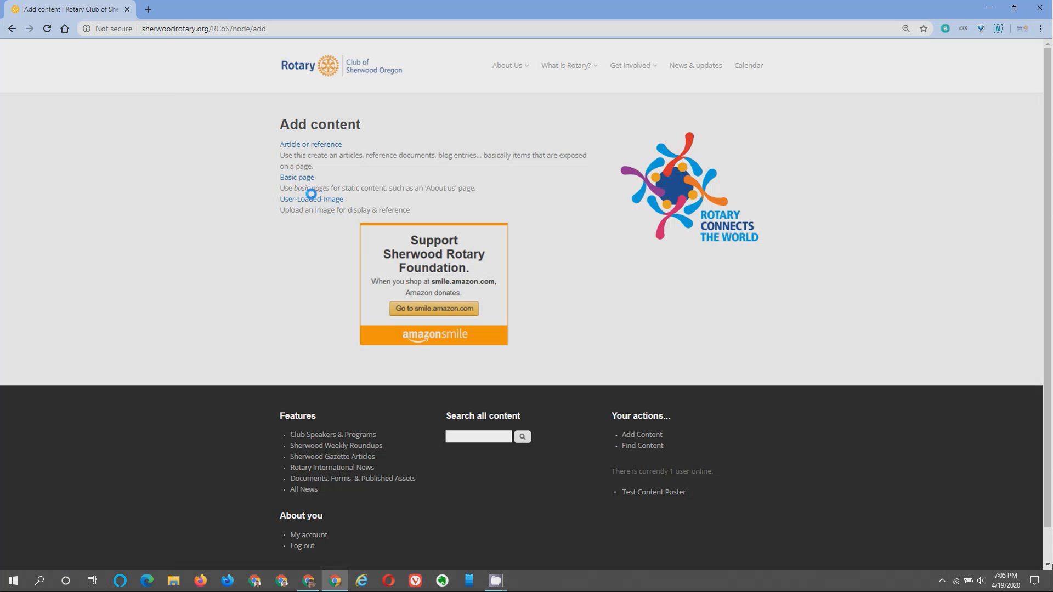
Start a new Article or reference, focus its Title, and bring the Gmail bulletin window over it.
{"action": "left_click", "coordinate": [317, 144]}
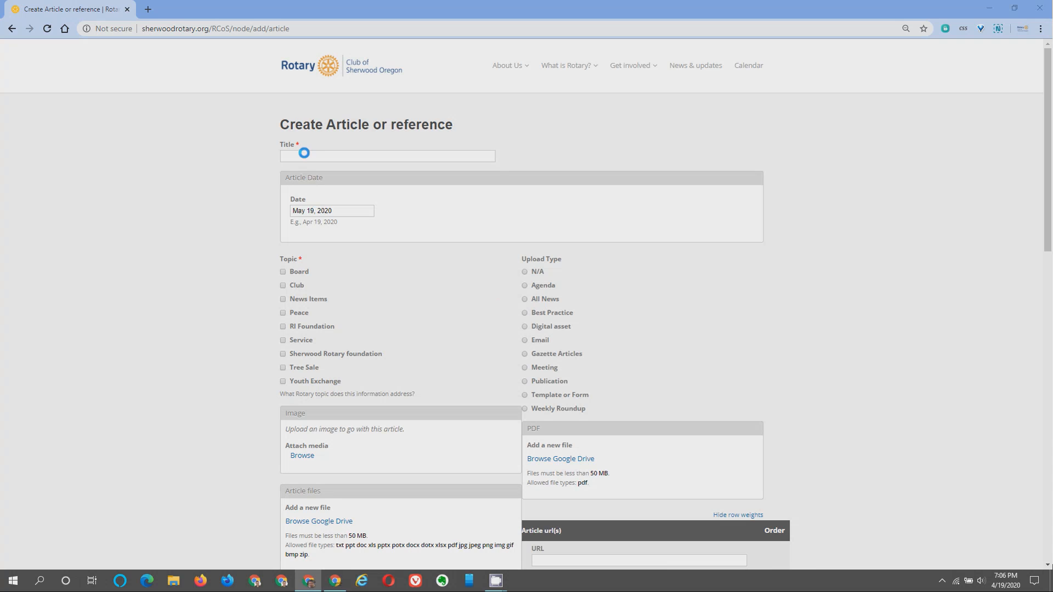
{"action": "left_click", "coordinate": [304, 153]}
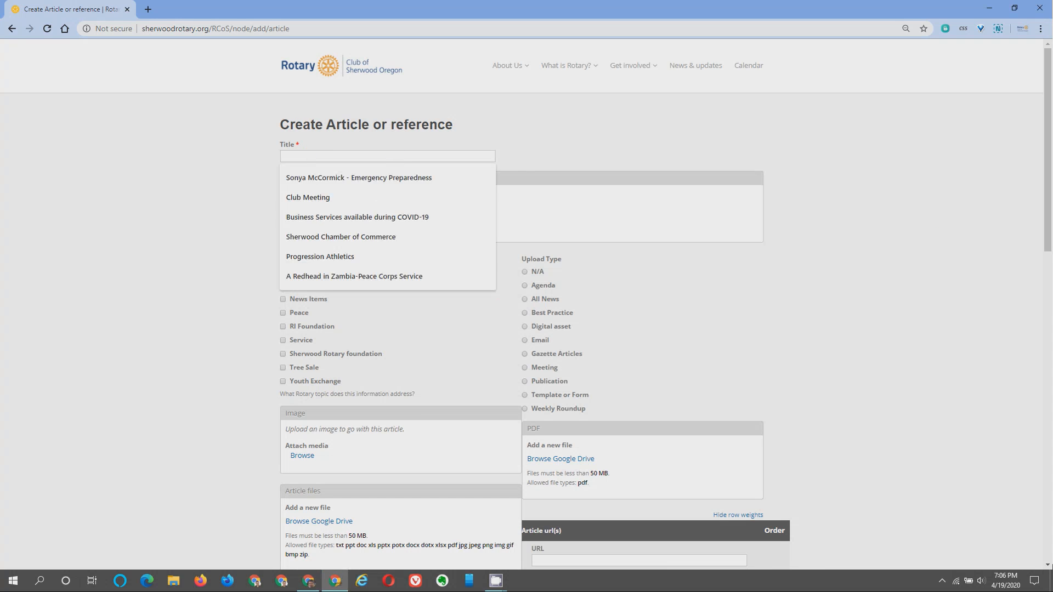
{"action": "key", "text": "alt+Tab"}
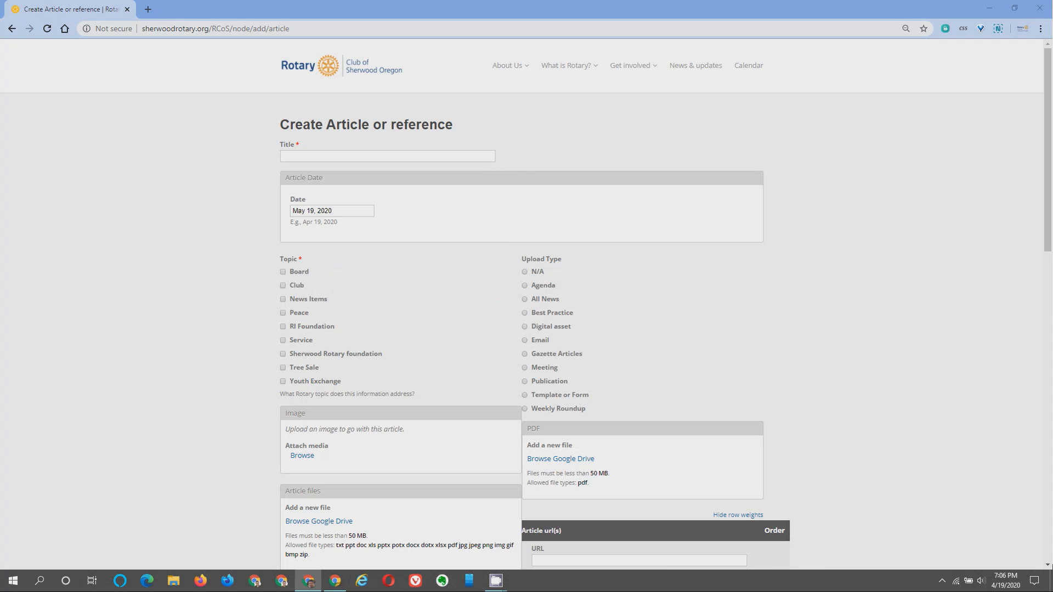
{"action": "left_click_drag", "start_coordinate": [1052, 88], "coordinate": [644, 93]}
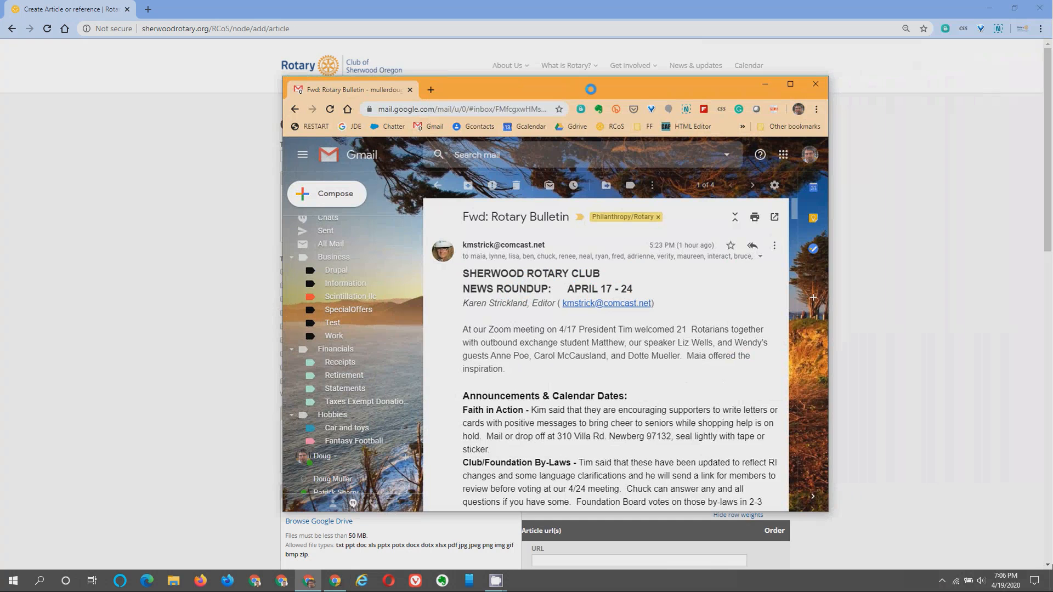
Open Gmail's Print all view of the bulletin thread, cancelling the print dialog.
{"action": "left_click_drag", "start_coordinate": [587, 91], "coordinate": [501, 76]}
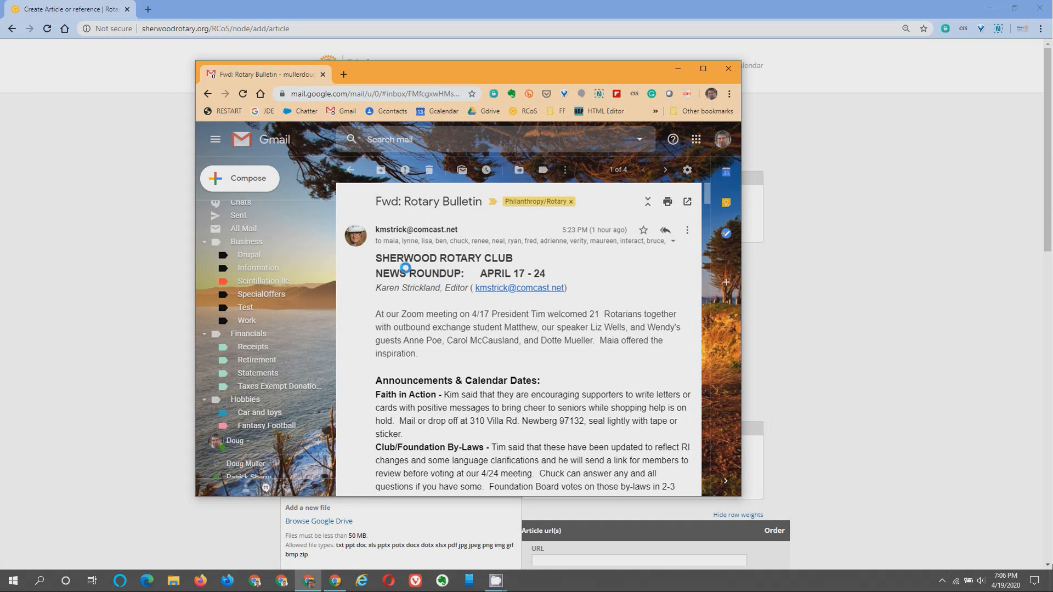
{"action": "scroll", "coordinate": [428, 285], "scroll_direction": "down", "scroll_amount": 1}
{"action": "scroll", "coordinate": [440, 296], "scroll_direction": "up", "scroll_amount": 1}
{"action": "left_click", "coordinate": [667, 202]}
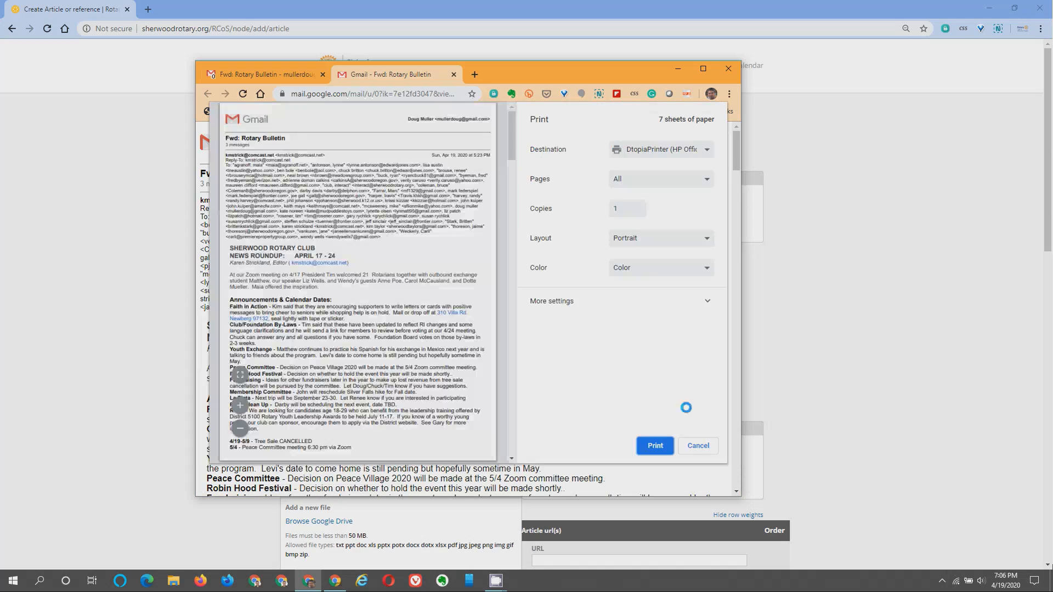
{"action": "left_click", "coordinate": [698, 445]}
Select the NEWS ROUNDUP: APRIL 17 - 24 headline and move Gmail aside.
{"action": "scroll", "coordinate": [493, 320], "scroll_direction": "down", "scroll_amount": 2}
{"action": "scroll", "coordinate": [493, 319], "scroll_direction": "down", "scroll_amount": 3}
{"action": "scroll", "coordinate": [461, 317], "scroll_direction": "down", "scroll_amount": 3}
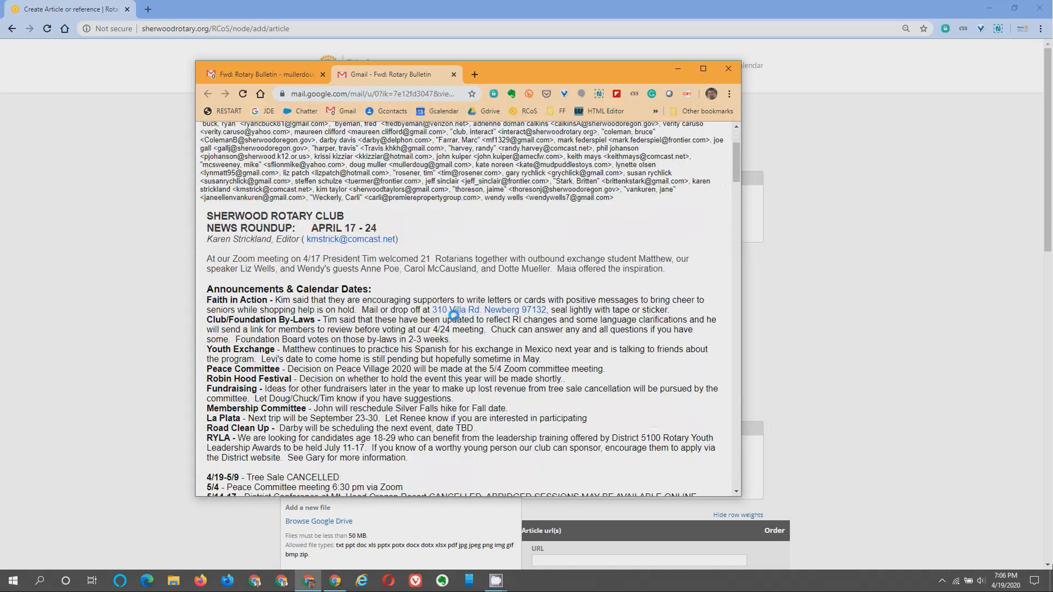
{"action": "scroll", "coordinate": [345, 302], "scroll_direction": "up", "scroll_amount": 1}
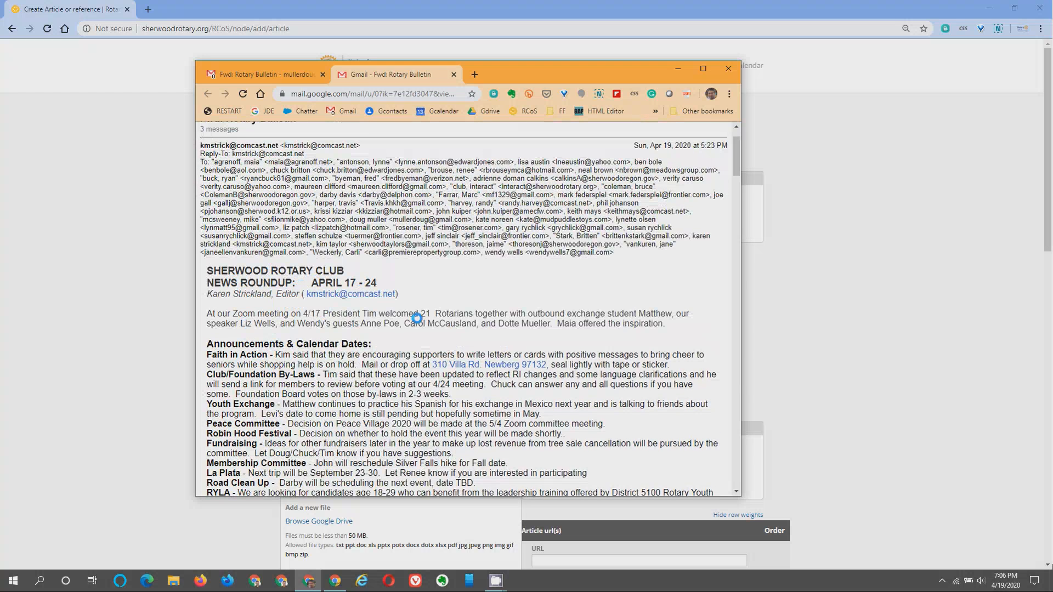
{"action": "left_click_drag", "start_coordinate": [377, 283], "coordinate": [204, 283]}
{"action": "key", "text": "ctrl+c"}
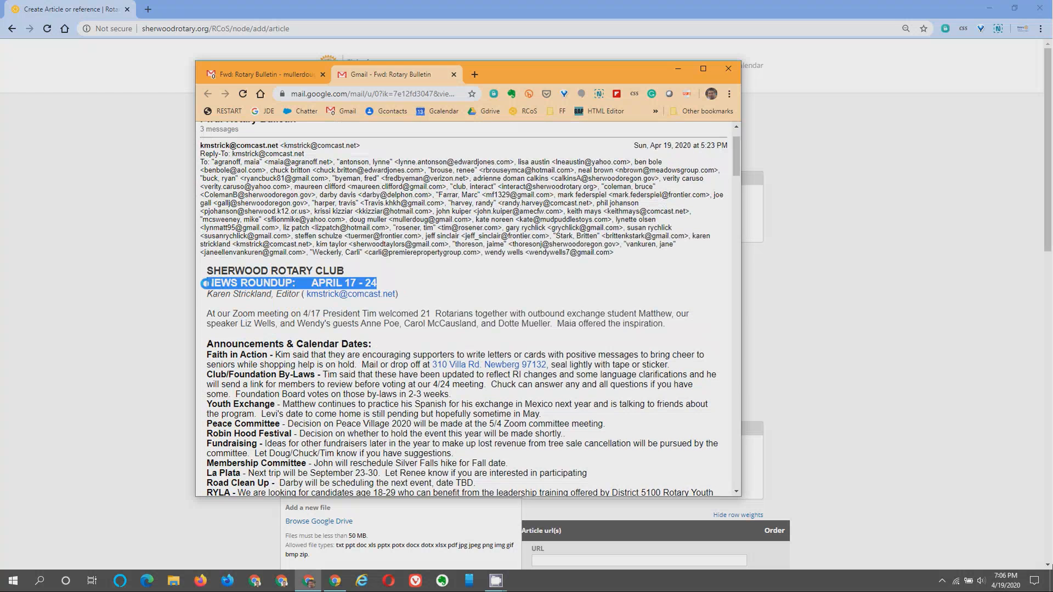
{"action": "left_click_drag", "start_coordinate": [522, 66], "coordinate": [1052, 70]}
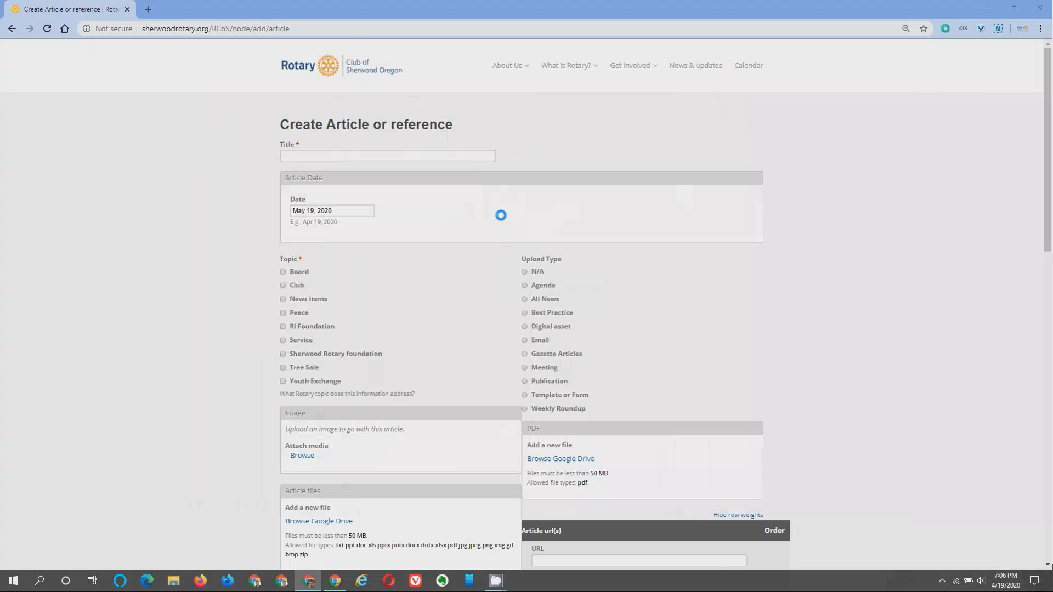
Paste NEWS ROUNDUP: APRIL 17 - 24 into Title and delete the extra spaces before APRIL.
{"action": "left_click", "coordinate": [382, 157]}
{"action": "key", "text": "ctrl+v"}
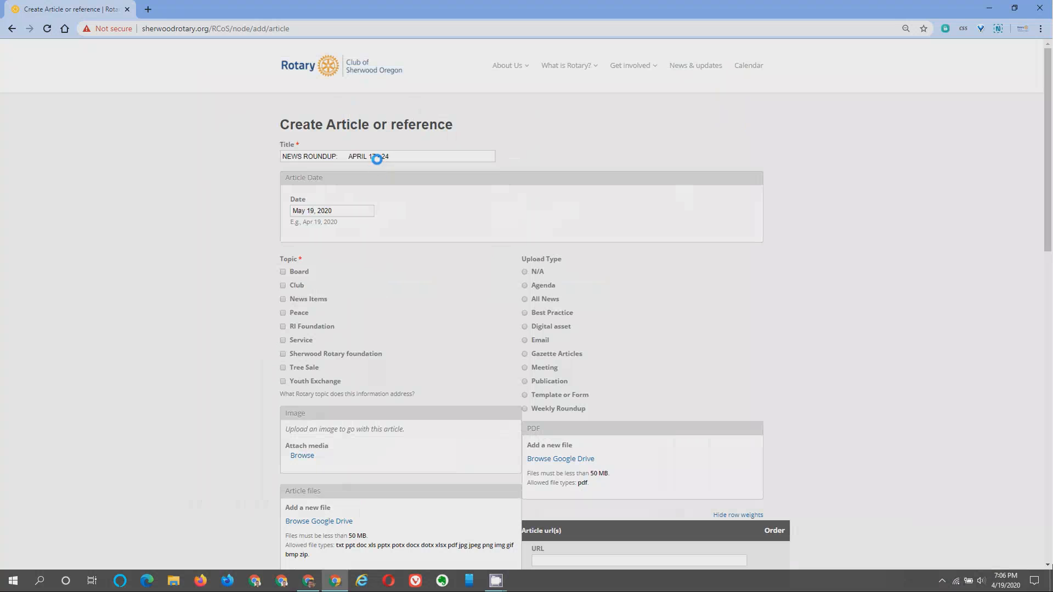
{"action": "left_click_drag", "start_coordinate": [349, 156], "coordinate": [362, 155]}
{"action": "key", "text": "BackSpace"}
{"action": "key", "text": "BackSpace"}
{"action": "key", "text": "BackSpace"}
{"action": "key", "text": "BackSpace"}
{"action": "left_click_drag", "start_coordinate": [1052, 105], "coordinate": [695, 93]}
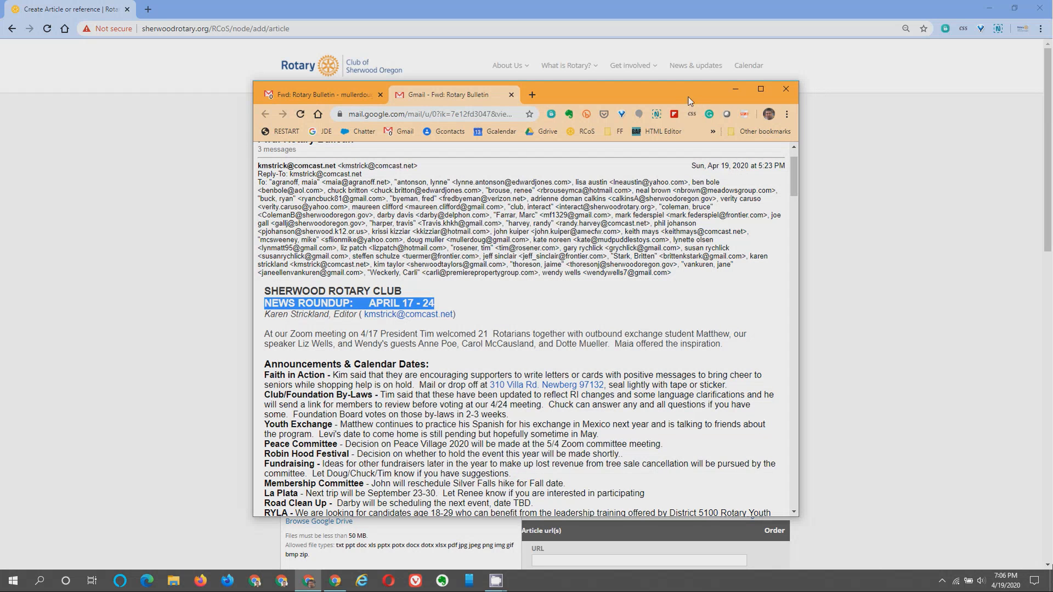
{"action": "left_click_drag", "start_coordinate": [684, 93], "coordinate": [1052, 88]}
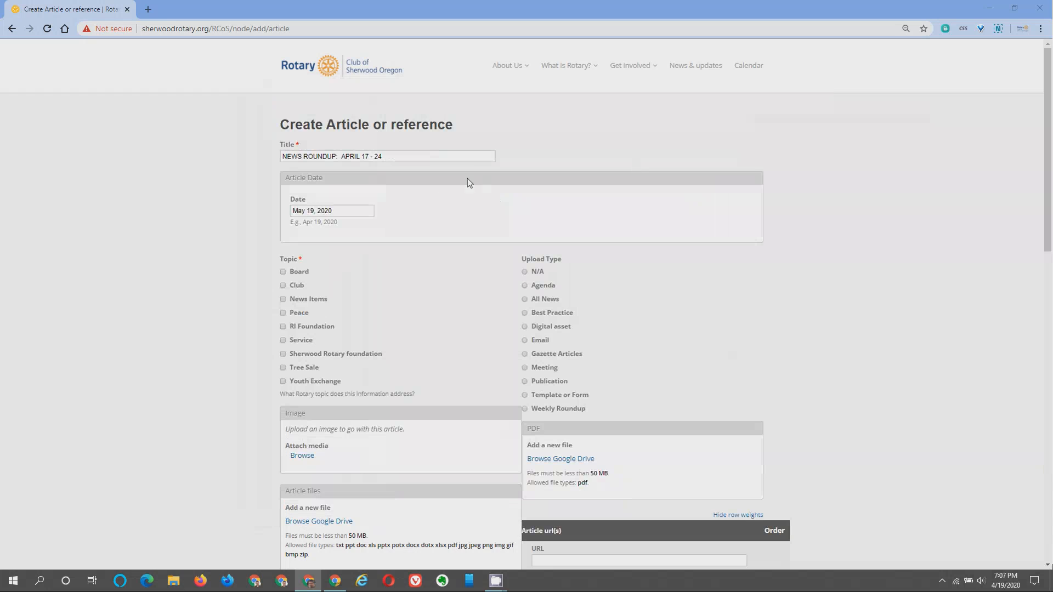
Set the article date to Apr 19, 2020 and tag it with the Club topic.
{"action": "left_click", "coordinate": [315, 213]}
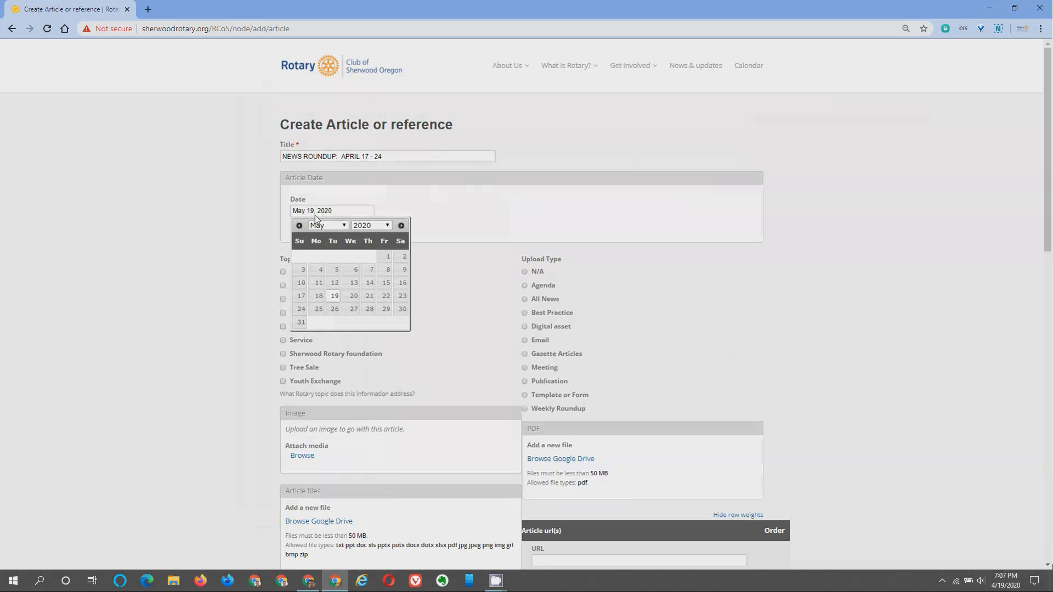
{"action": "left_click", "coordinate": [299, 226]}
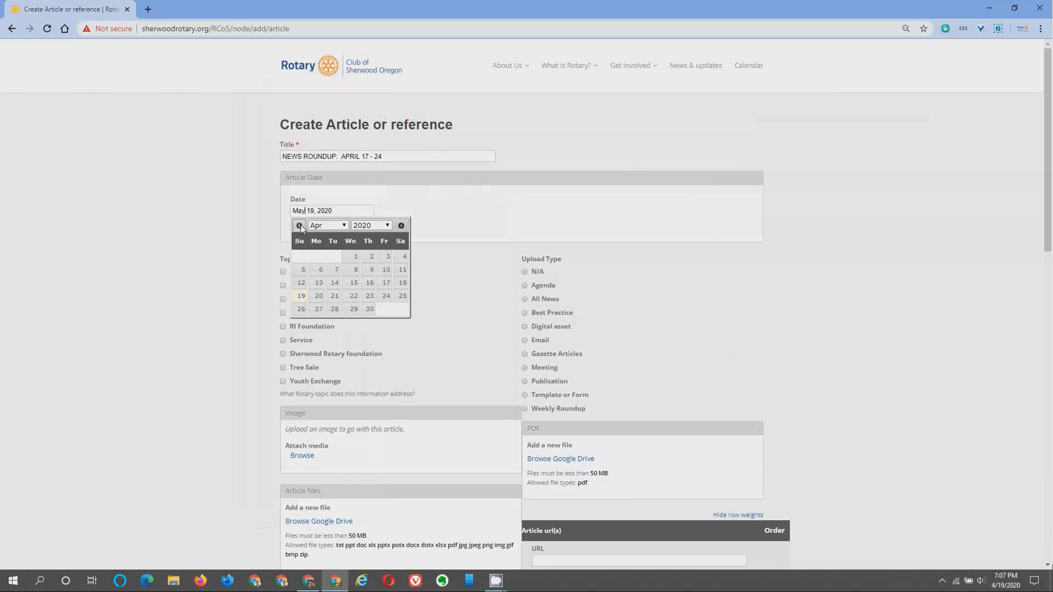
{"action": "left_click", "coordinate": [303, 295]}
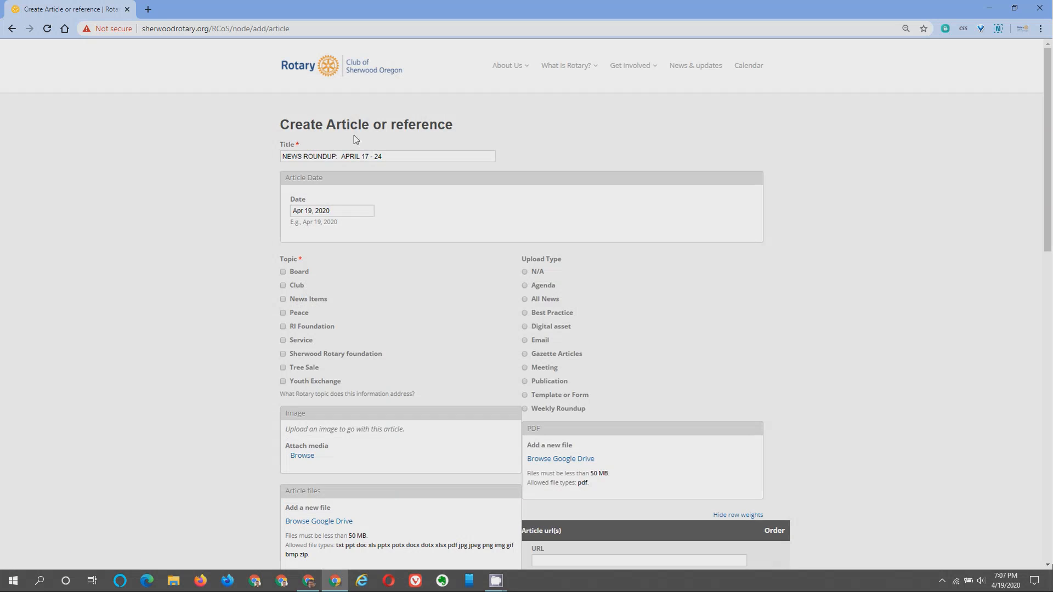
{"action": "left_click", "coordinate": [283, 285]}
Replace the default author in the By field with the bulletin editor's copied name.
{"action": "scroll", "coordinate": [431, 401], "scroll_direction": "down", "scroll_amount": 7}
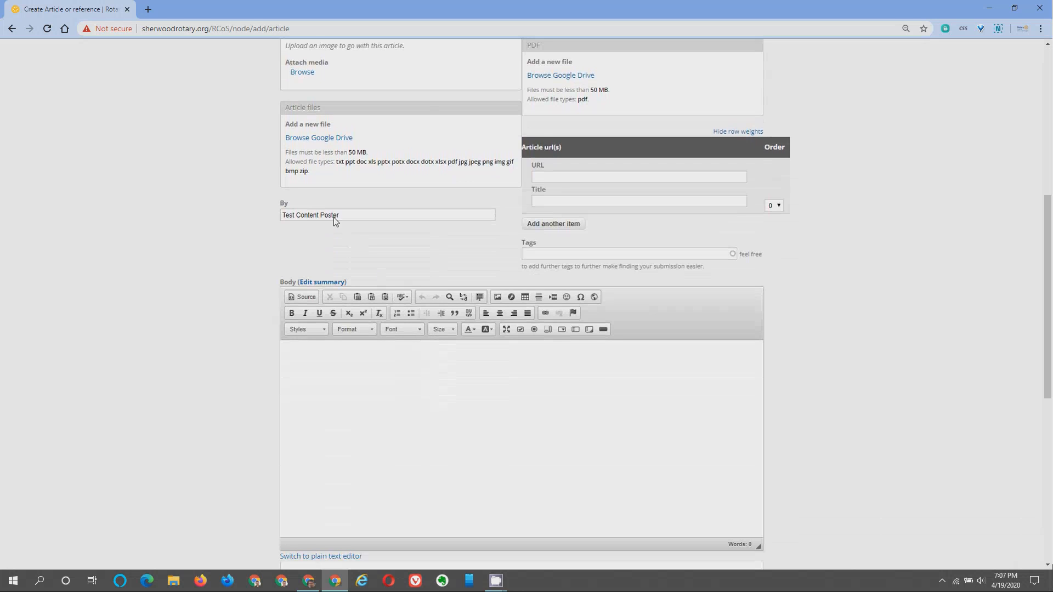
{"action": "scroll", "coordinate": [235, 272], "scroll_direction": "down", "scroll_amount": 8}
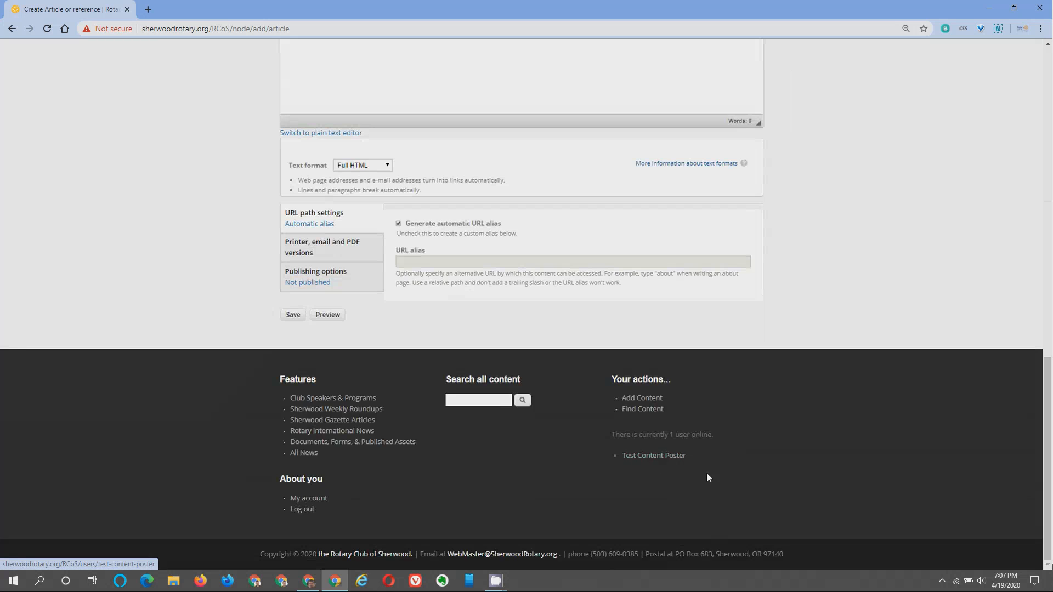
{"action": "scroll", "coordinate": [508, 419], "scroll_direction": "up", "scroll_amount": 10}
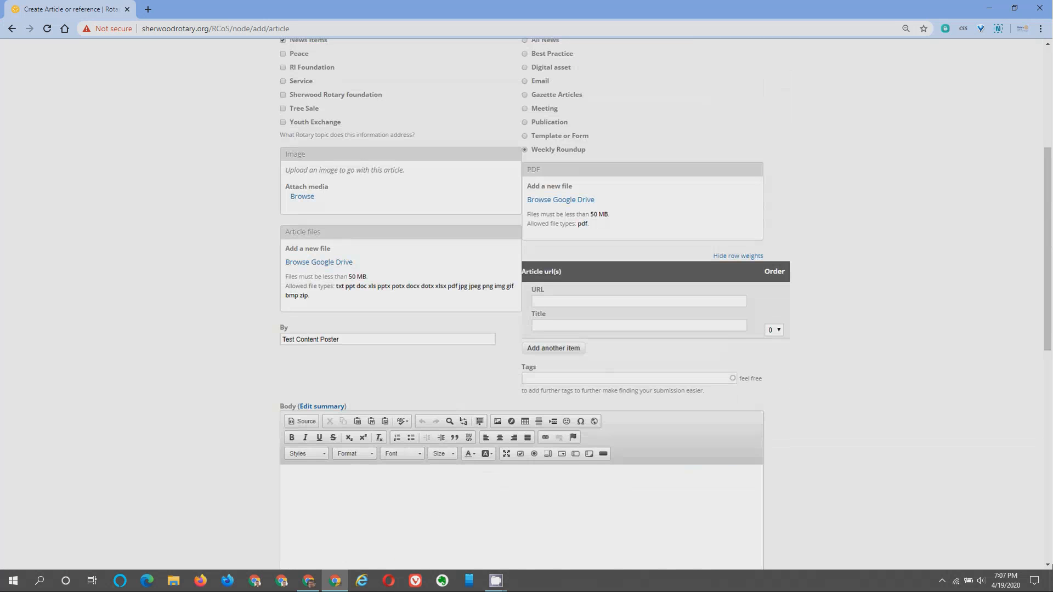
{"action": "key", "text": "alt+Tab"}
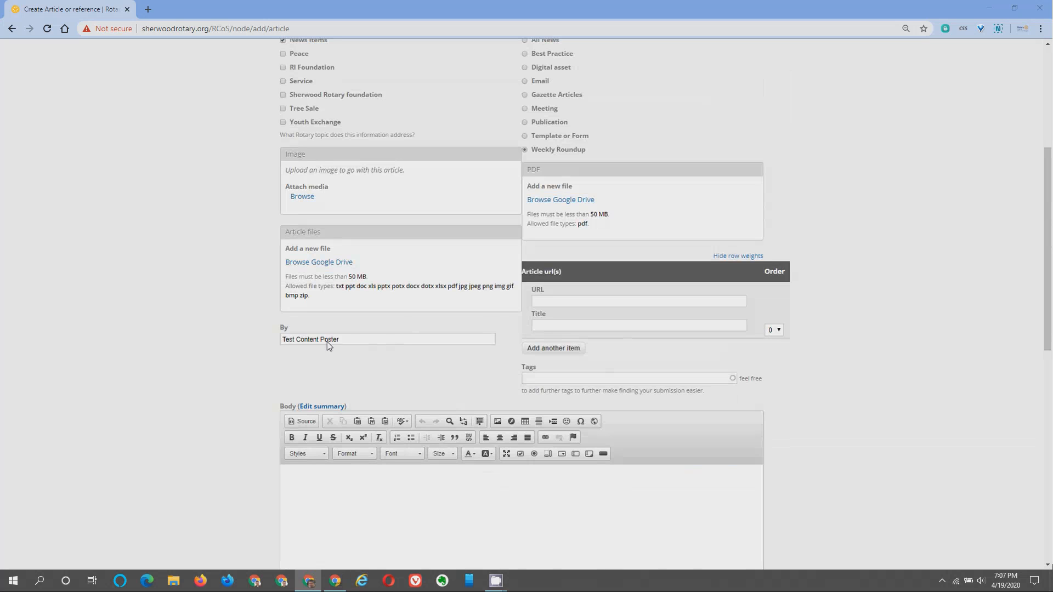
{"action": "left_click", "coordinate": [364, 340]}
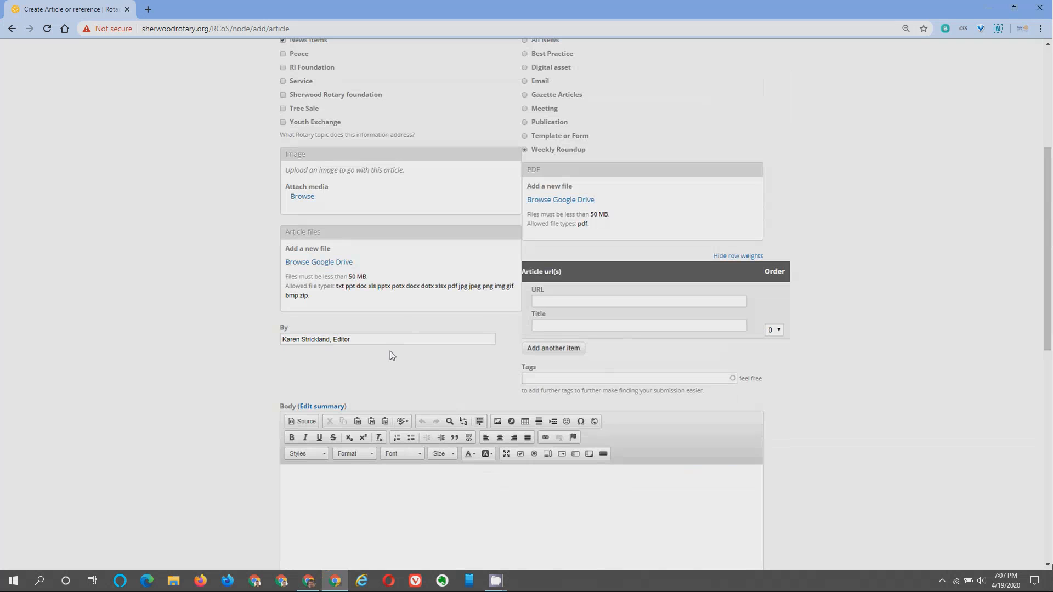
Show and then hide the separate summary editor above the Body.
{"action": "scroll", "coordinate": [383, 364], "scroll_direction": "down", "scroll_amount": 5}
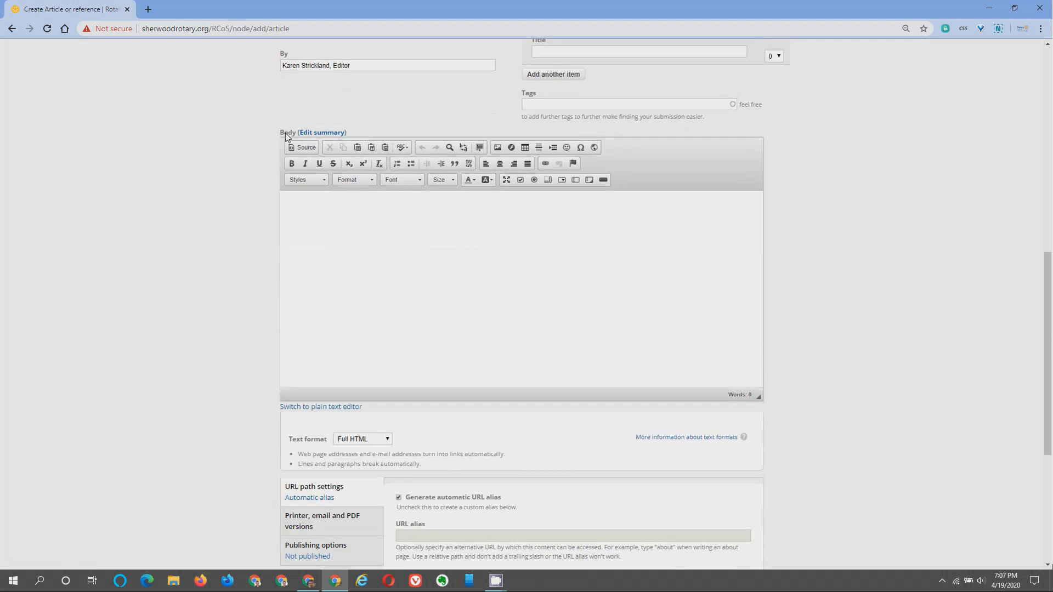
{"action": "left_click", "coordinate": [328, 132]}
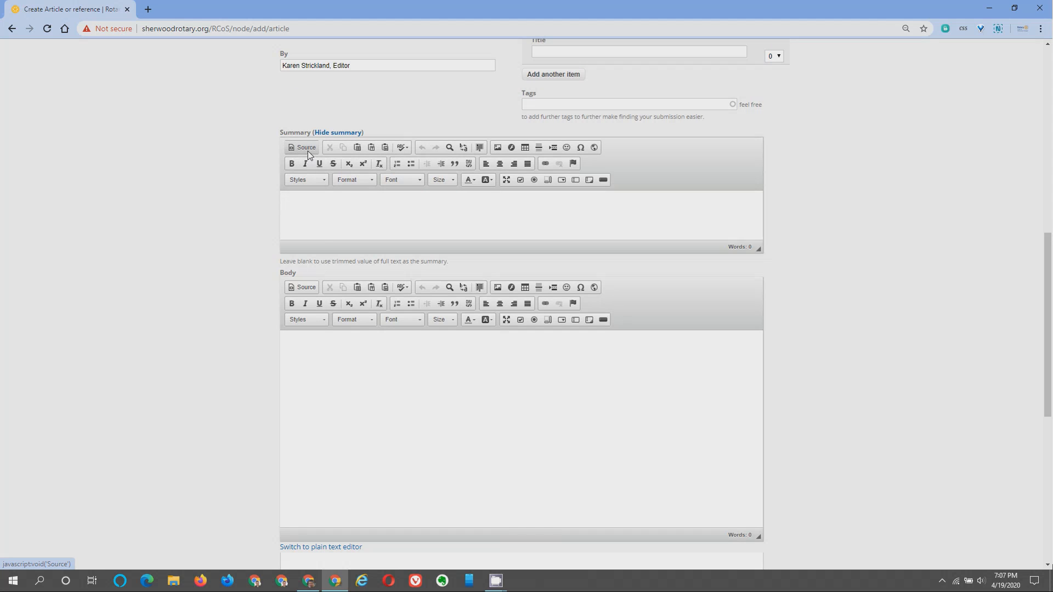
{"action": "left_click", "coordinate": [350, 132]}
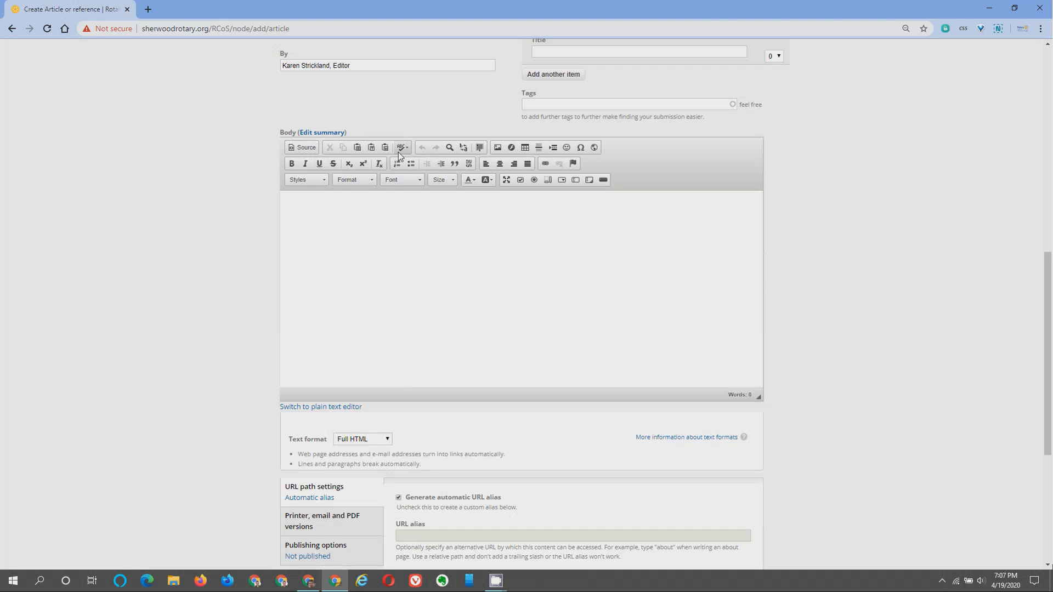
Bring the bulletin email into view and select its SHERWOOD ROTARY CLUB and NEWS ROUNDUP headings.
{"action": "left_click_drag", "start_coordinate": [1052, 110], "coordinate": [548, 69]}
{"action": "scroll", "coordinate": [513, 253], "scroll_direction": "up", "scroll_amount": 2}
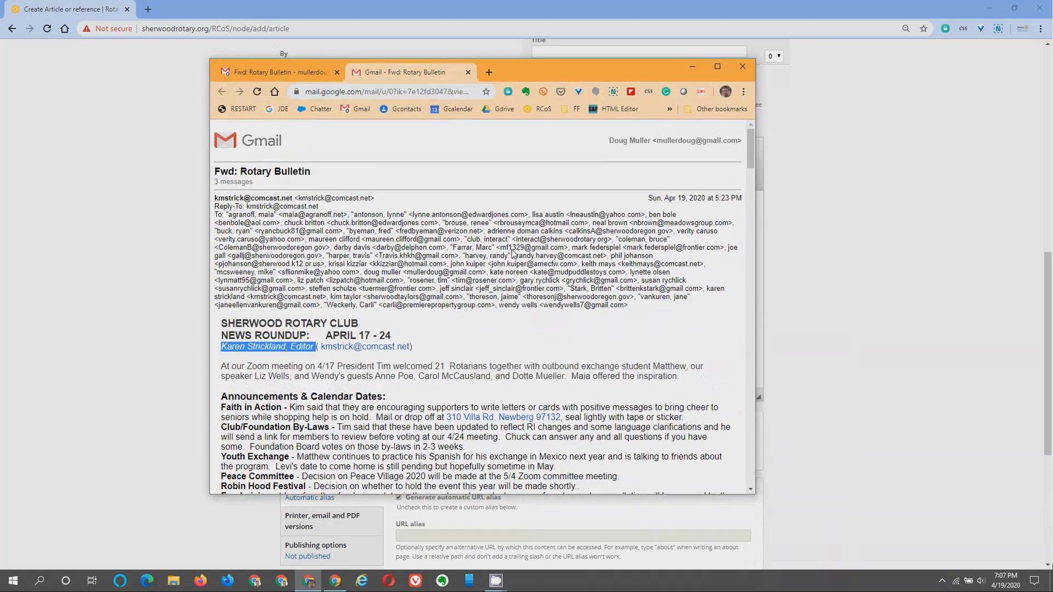
{"action": "scroll", "coordinate": [501, 268], "scroll_direction": "down", "scroll_amount": 2}
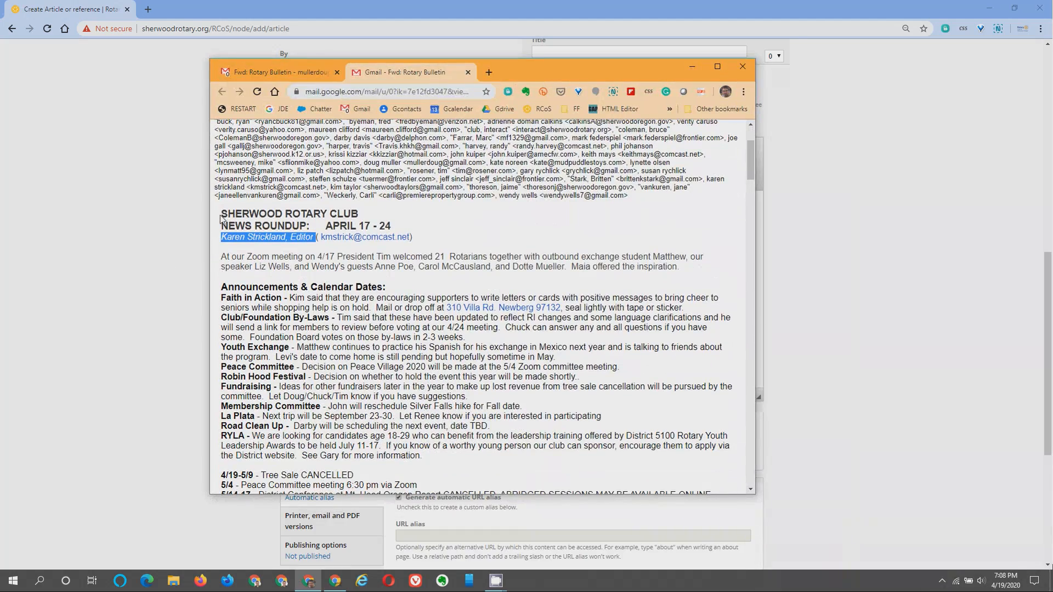
{"action": "left_click_drag", "start_coordinate": [222, 214], "coordinate": [363, 221]}
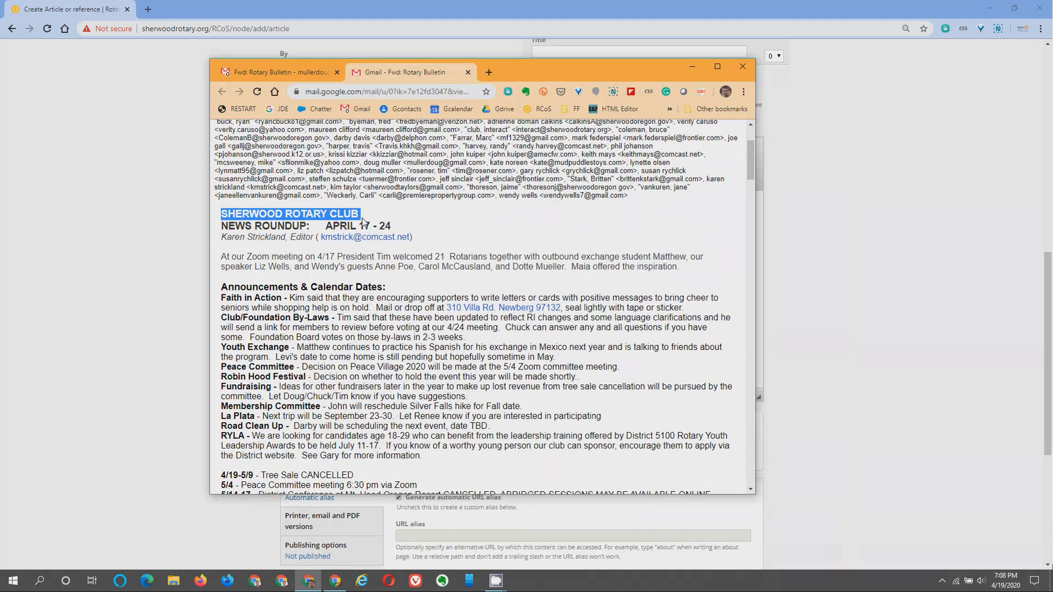
{"action": "left_click_drag", "start_coordinate": [223, 228], "coordinate": [415, 229]}
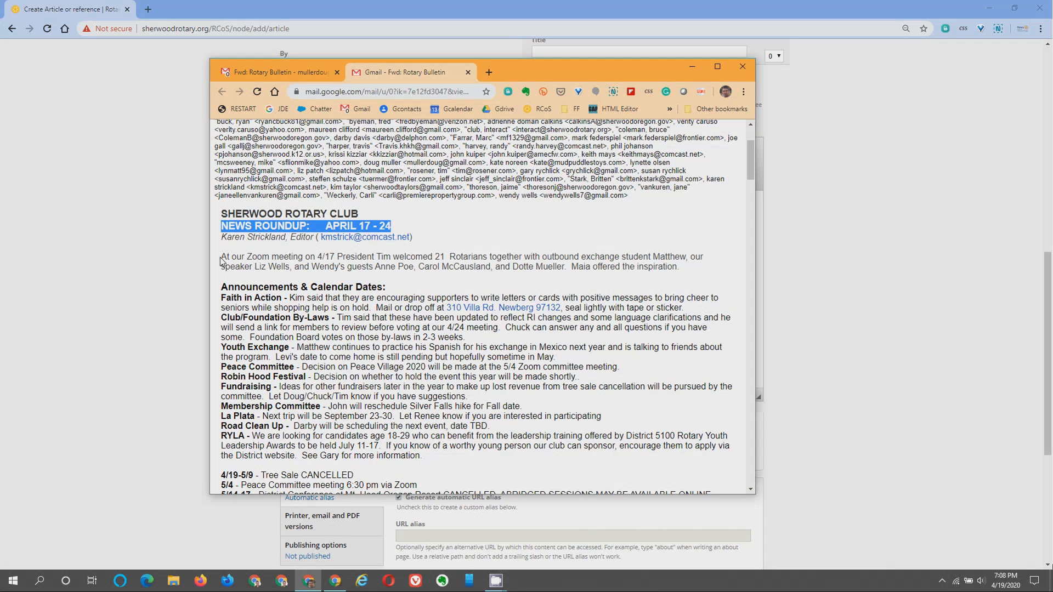
Select the bulletin from 'At our Zoom meeting' to the end of the email and copy it.
{"action": "left_click_drag", "start_coordinate": [223, 262], "coordinate": [257, 369]}
{"action": "scroll", "coordinate": [347, 383], "scroll_direction": "down", "scroll_amount": 13}
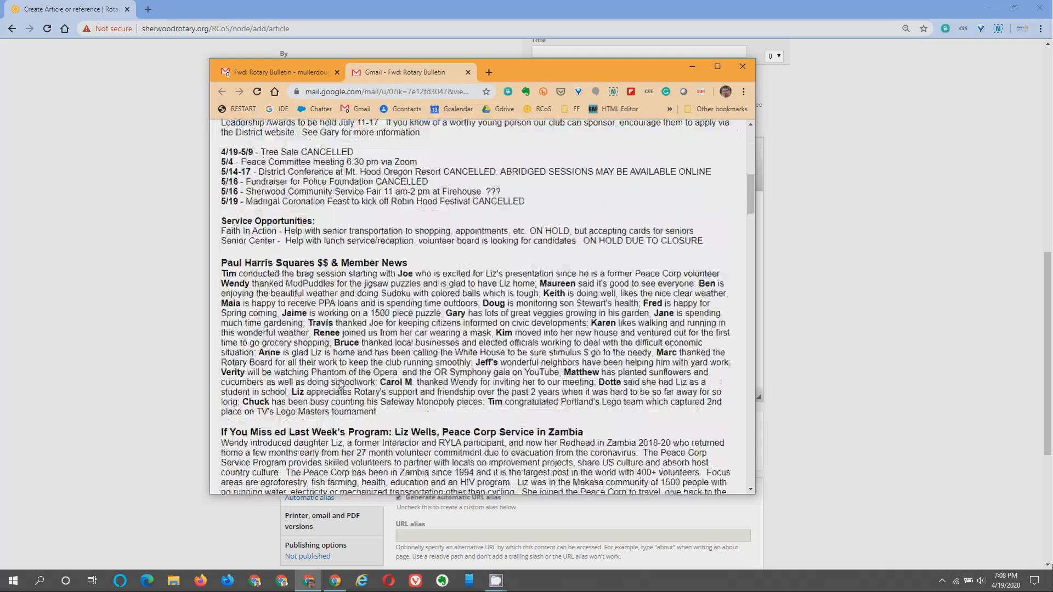
{"action": "scroll", "coordinate": [347, 382], "scroll_direction": "down", "scroll_amount": 7}
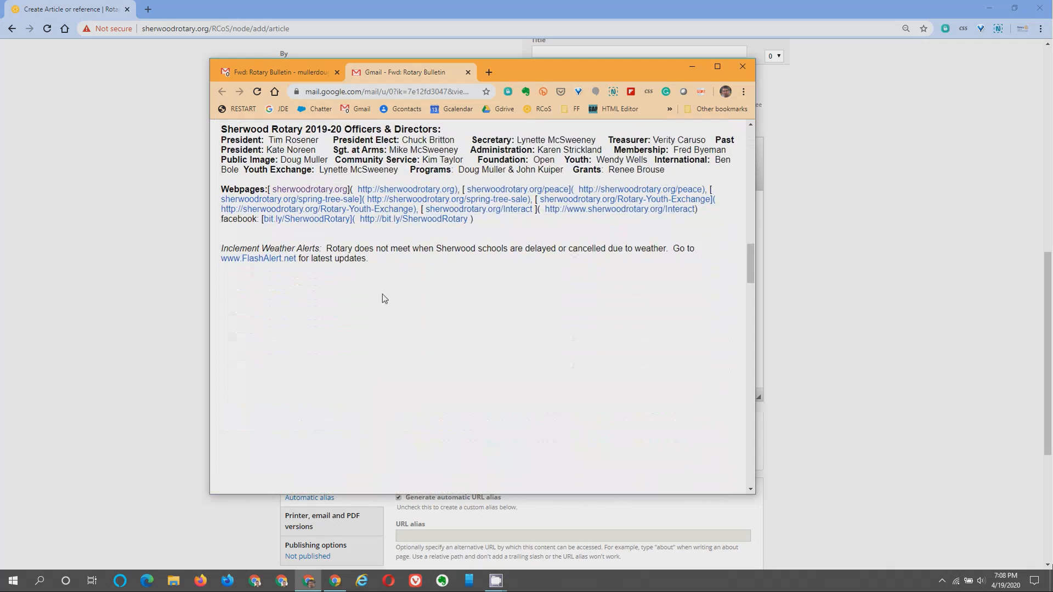
{"action": "left_click", "coordinate": [377, 259], "text": "shift"}
{"action": "scroll", "coordinate": [383, 274], "scroll_direction": "up", "scroll_amount": 20}
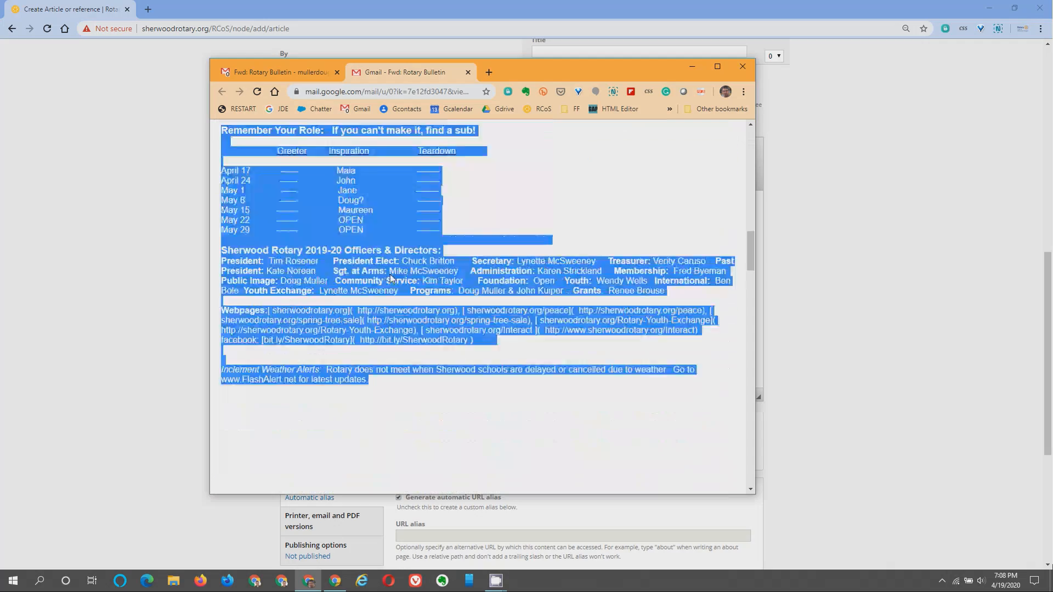
{"action": "scroll", "coordinate": [340, 230], "scroll_direction": "down", "scroll_amount": 3}
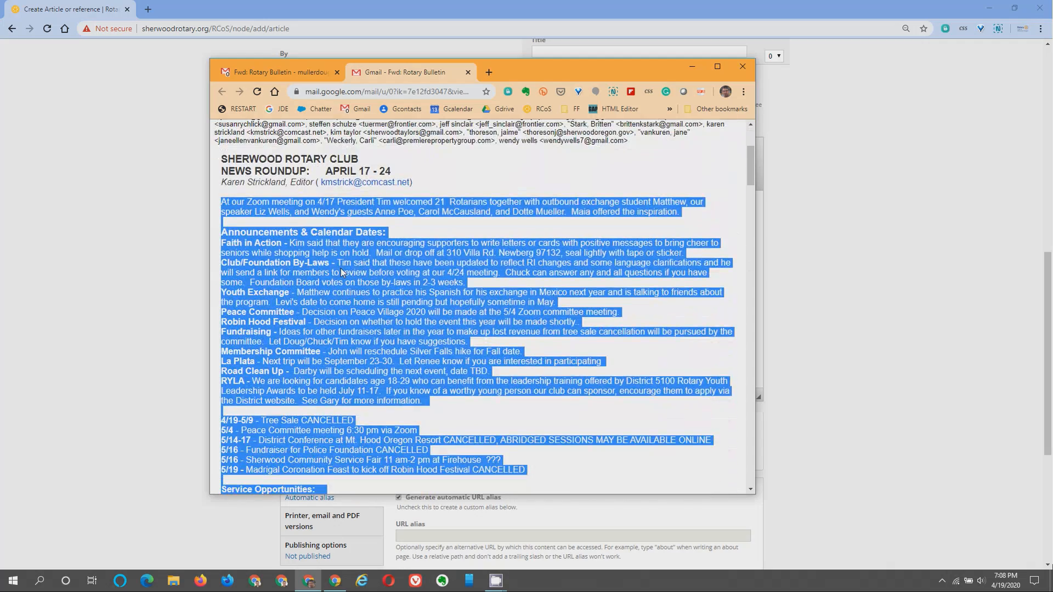
{"action": "right_click", "coordinate": [342, 272]}
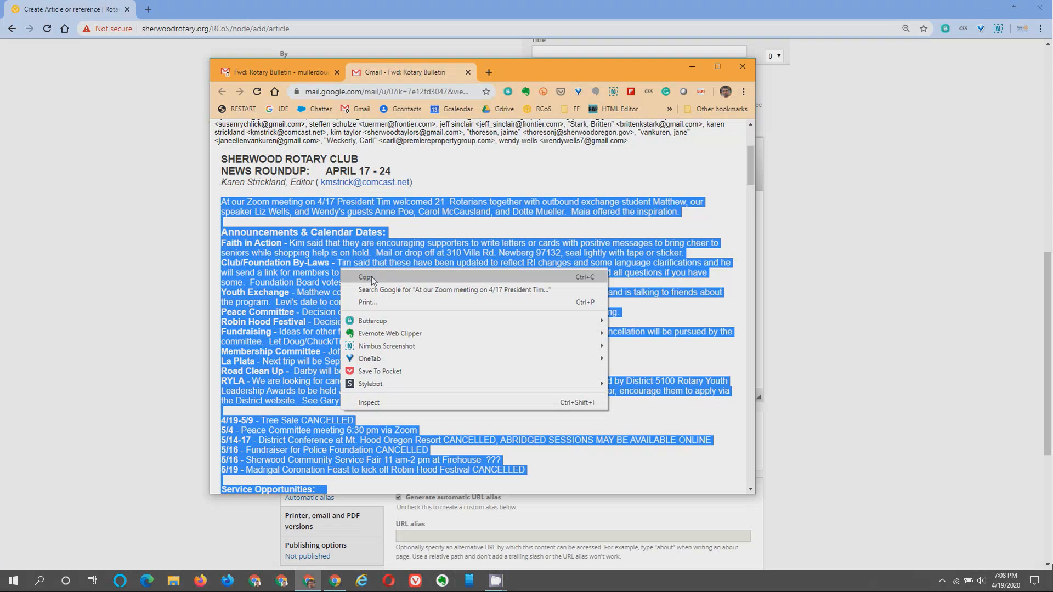
{"action": "left_click", "coordinate": [372, 278]}
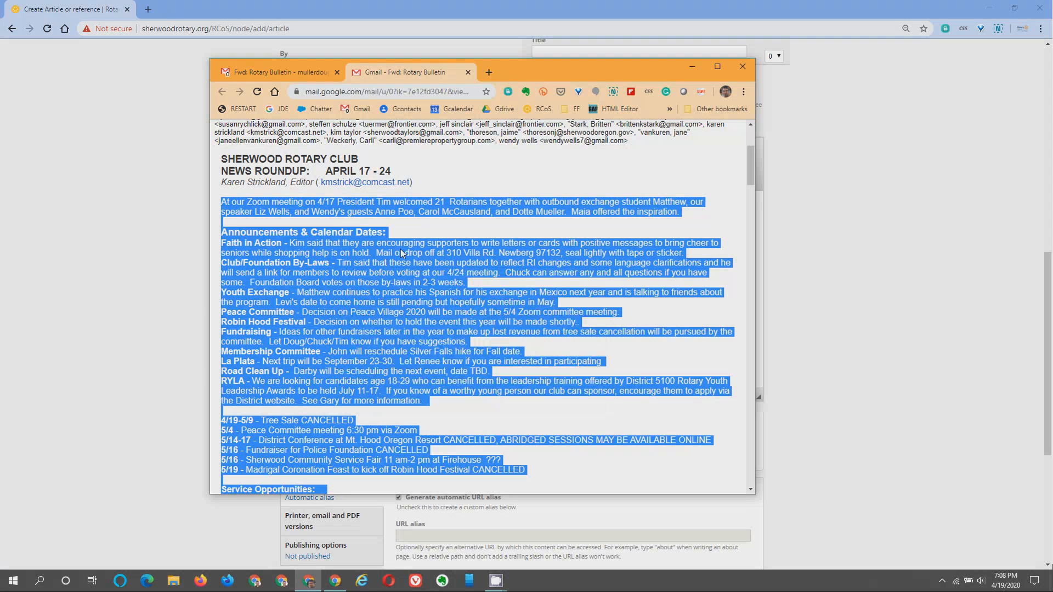
Paste the copied bulletin into the Body via Paste from Word, giving 1,273 words.
{"action": "left_click_drag", "start_coordinate": [515, 74], "coordinate": [1052, 76]}
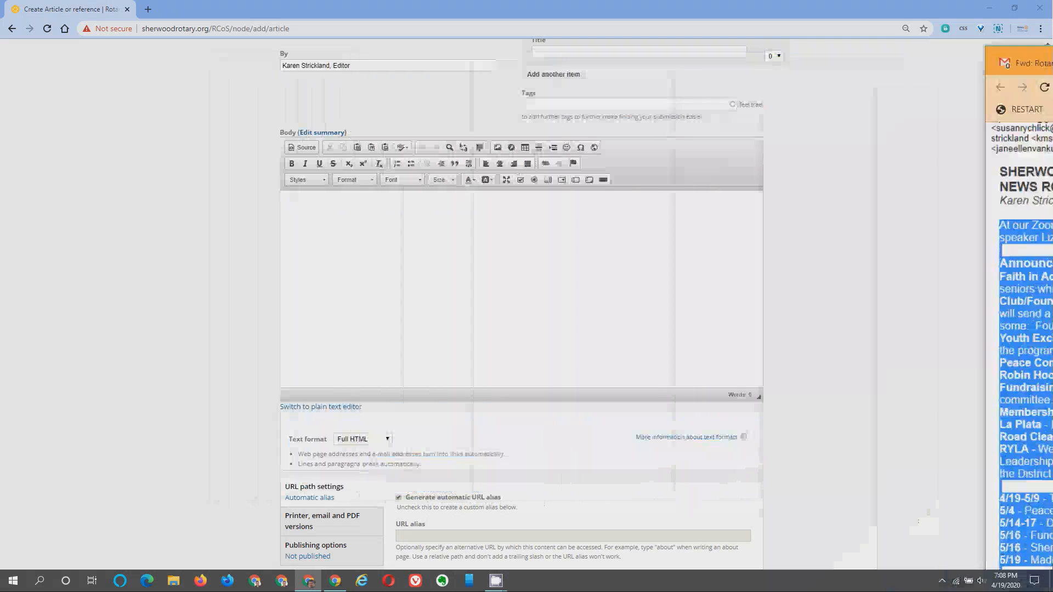
{"action": "left_click", "coordinate": [312, 213]}
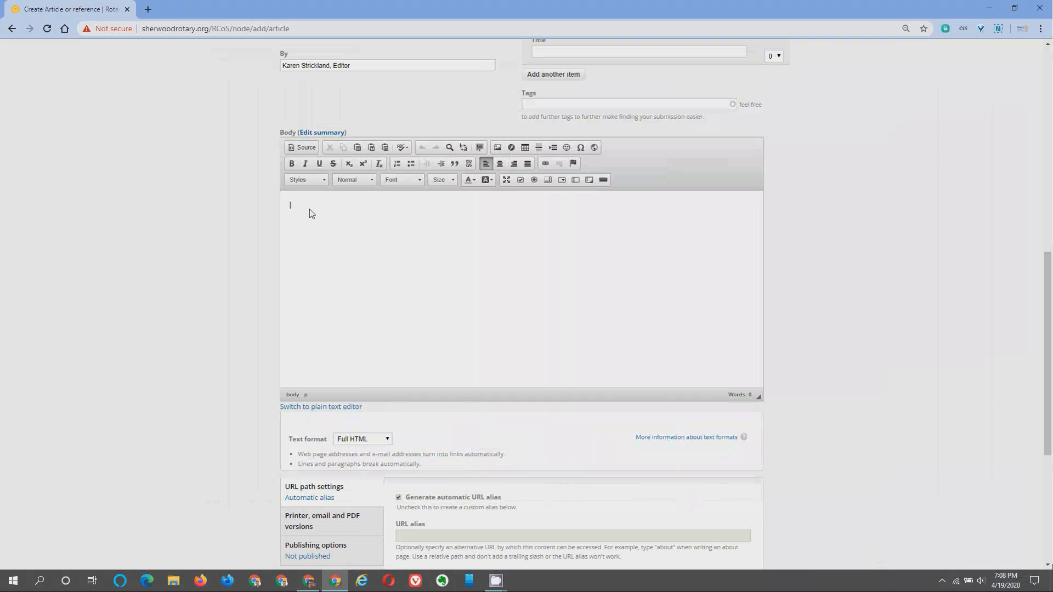
{"action": "left_click", "coordinate": [386, 147]}
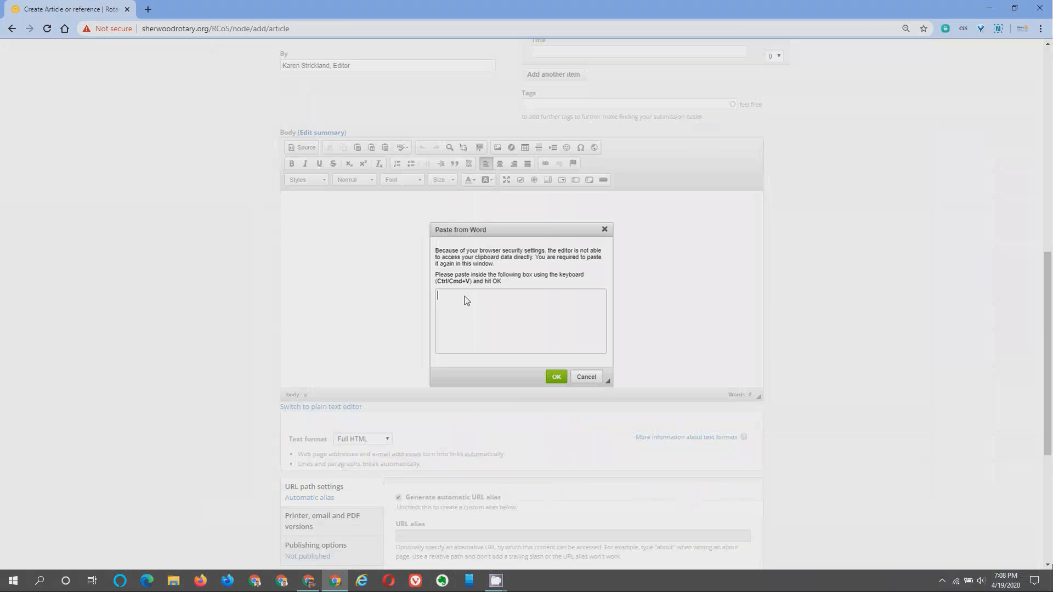
{"action": "key", "text": "ctrl+v"}
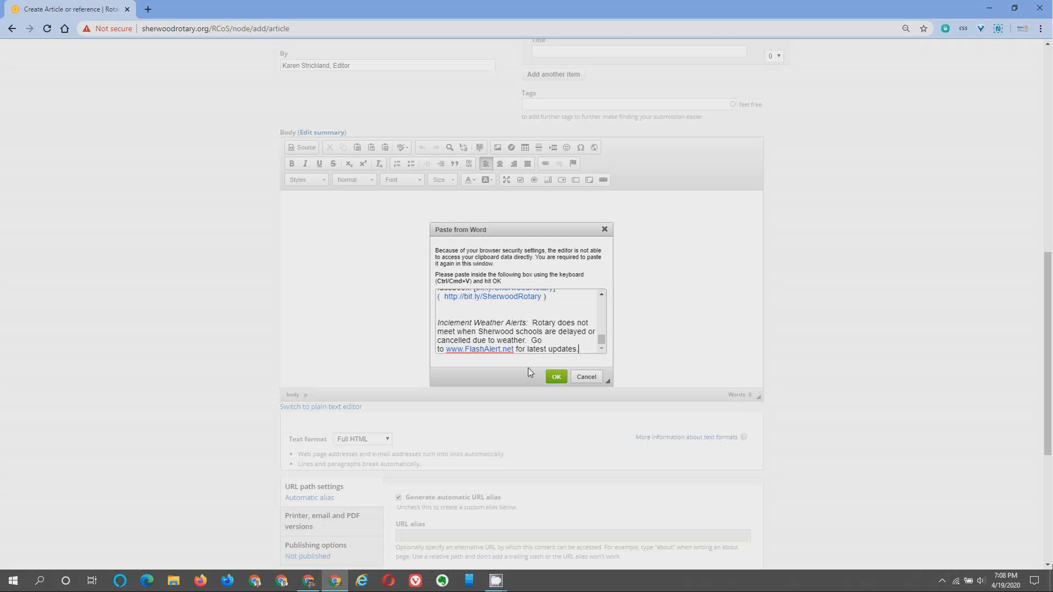
{"action": "left_click_drag", "start_coordinate": [601, 340], "coordinate": [571, 304]}
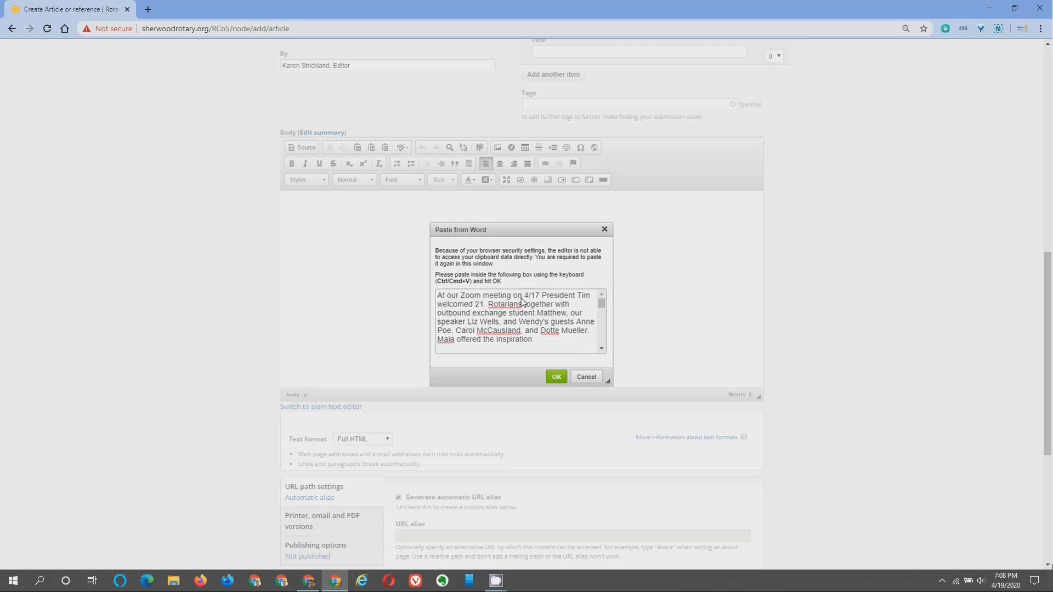
{"action": "left_click", "coordinate": [554, 377]}
{"action": "scroll", "coordinate": [420, 241], "scroll_direction": "up", "scroll_amount": 15}
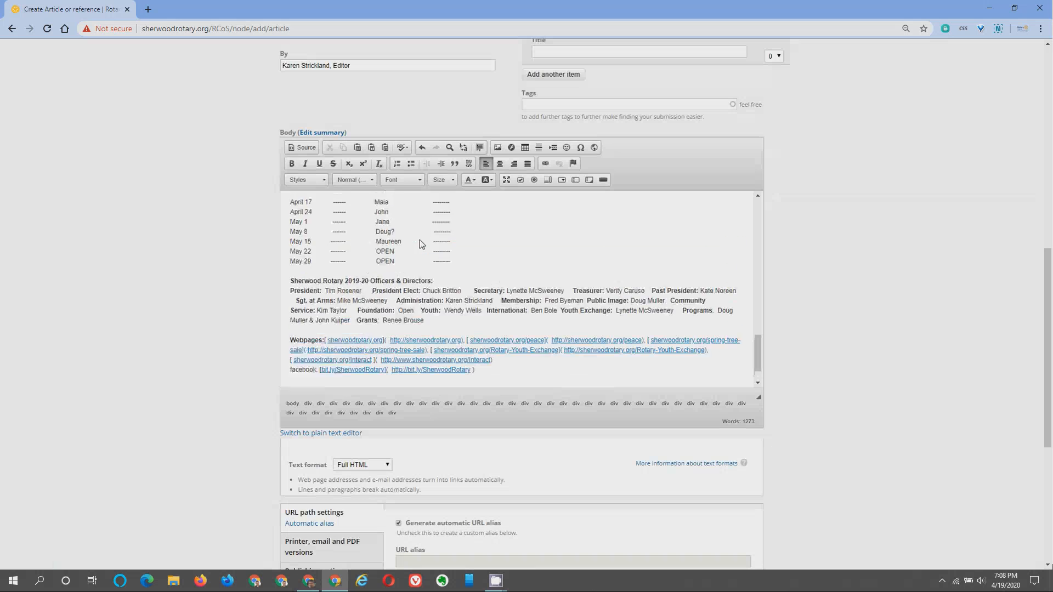
{"action": "scroll", "coordinate": [420, 244], "scroll_direction": "up", "scroll_amount": 5}
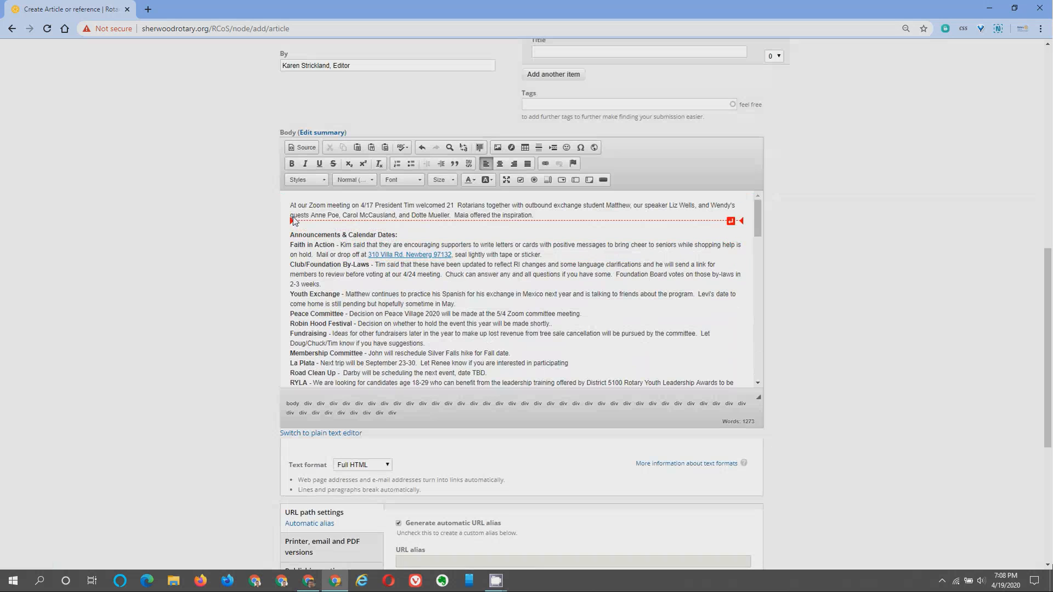
{"action": "scroll", "coordinate": [317, 236], "scroll_direction": "down", "scroll_amount": 3}
{"action": "scroll", "coordinate": [317, 235], "scroll_direction": "down", "scroll_amount": 10}
{"action": "scroll", "coordinate": [338, 257], "scroll_direction": "down", "scroll_amount": 6}
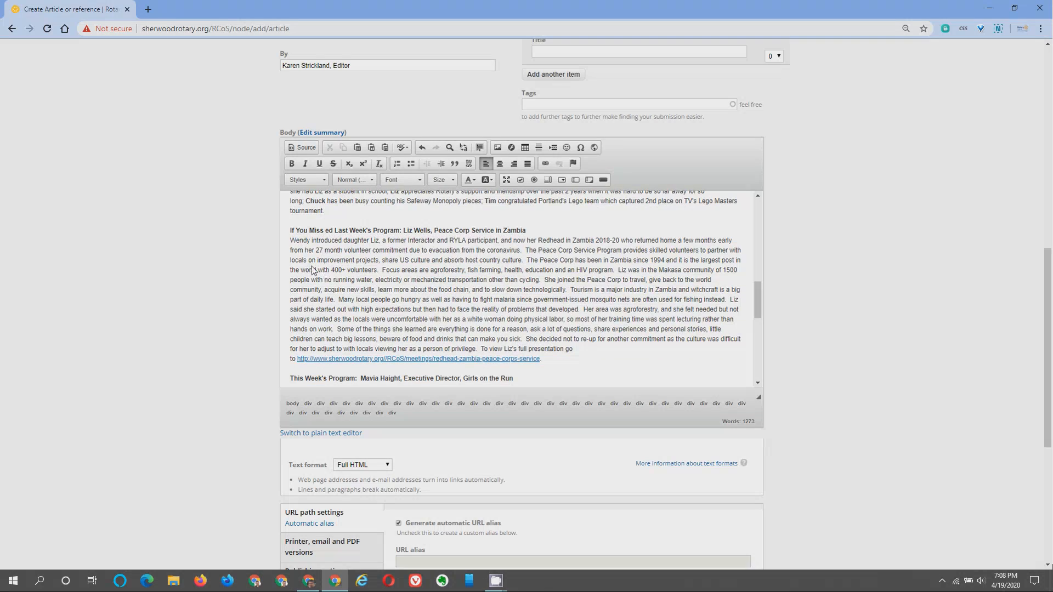
Select the 'If You Missed Last Week's Program' heading and paragraph in the Body and copy them.
{"action": "left_click_drag", "start_coordinate": [287, 231], "coordinate": [569, 294]}
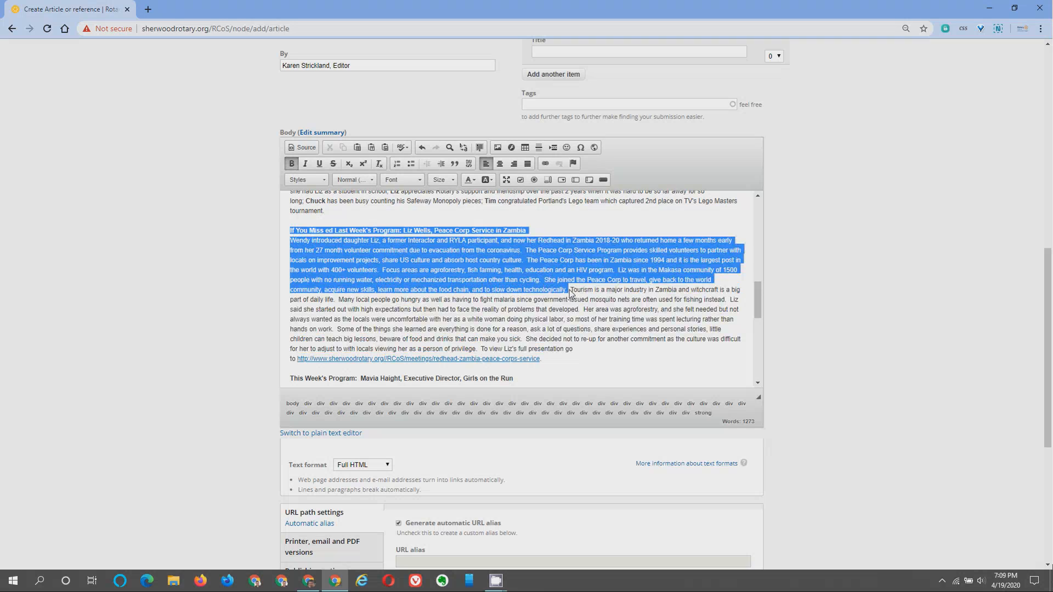
{"action": "right_click", "coordinate": [465, 268]}
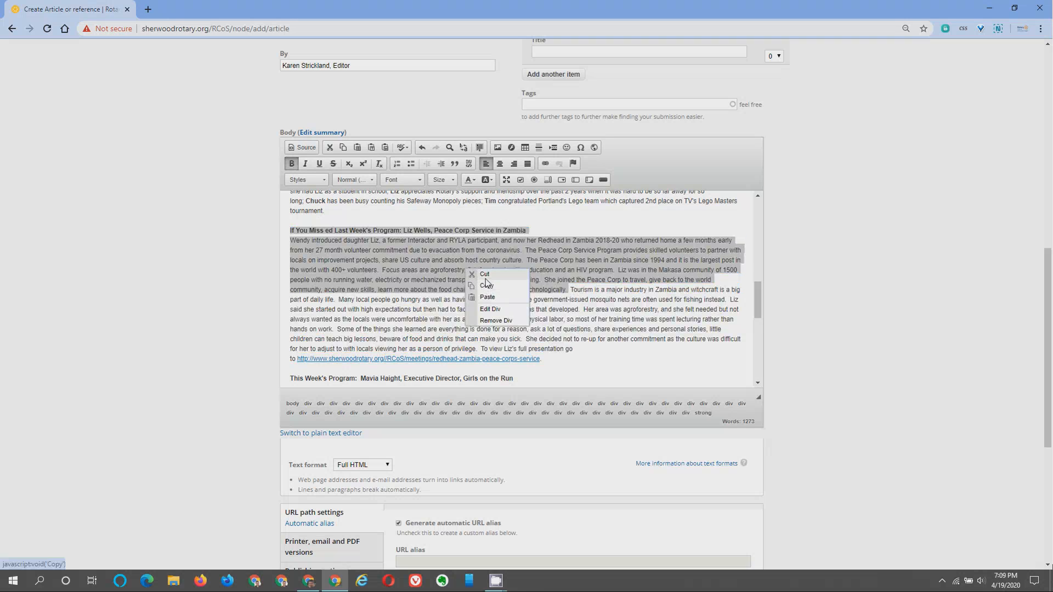
{"action": "left_click", "coordinate": [486, 285]}
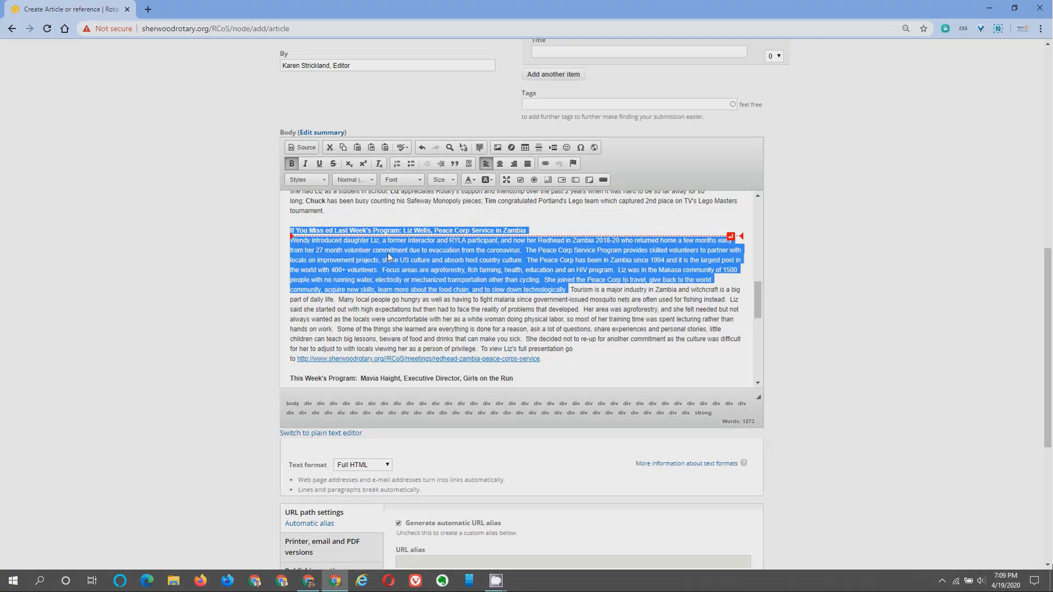
{"action": "left_click", "coordinate": [344, 150]}
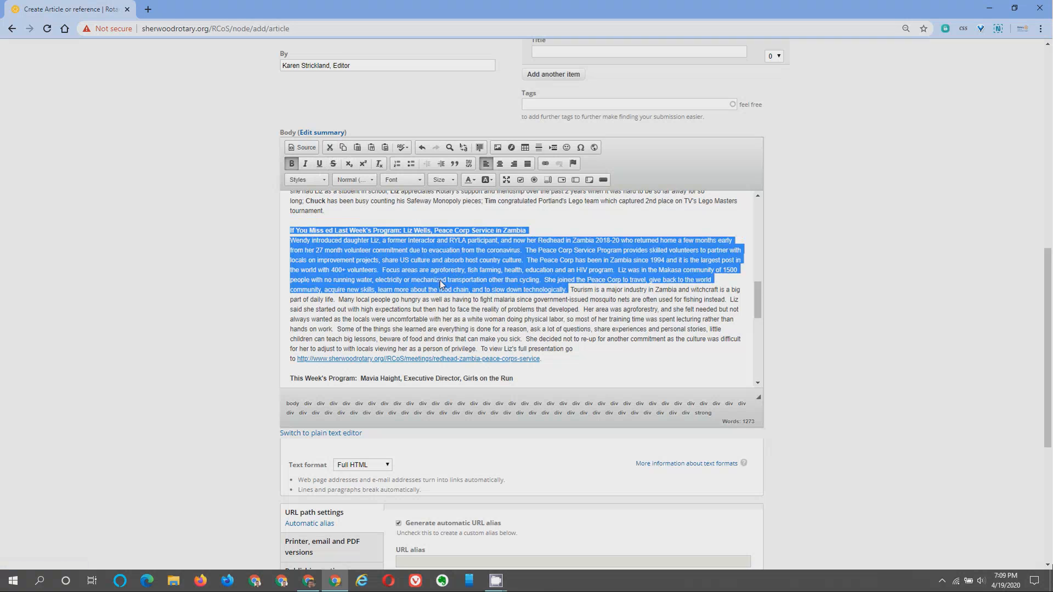
{"action": "left_click", "coordinate": [338, 132]}
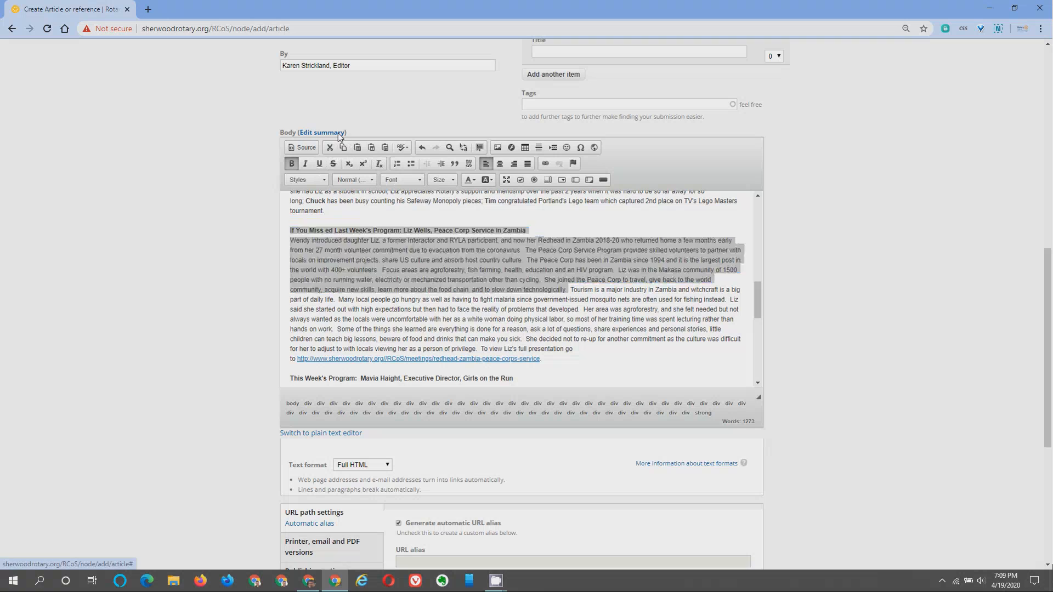
{"action": "left_click", "coordinate": [318, 197]}
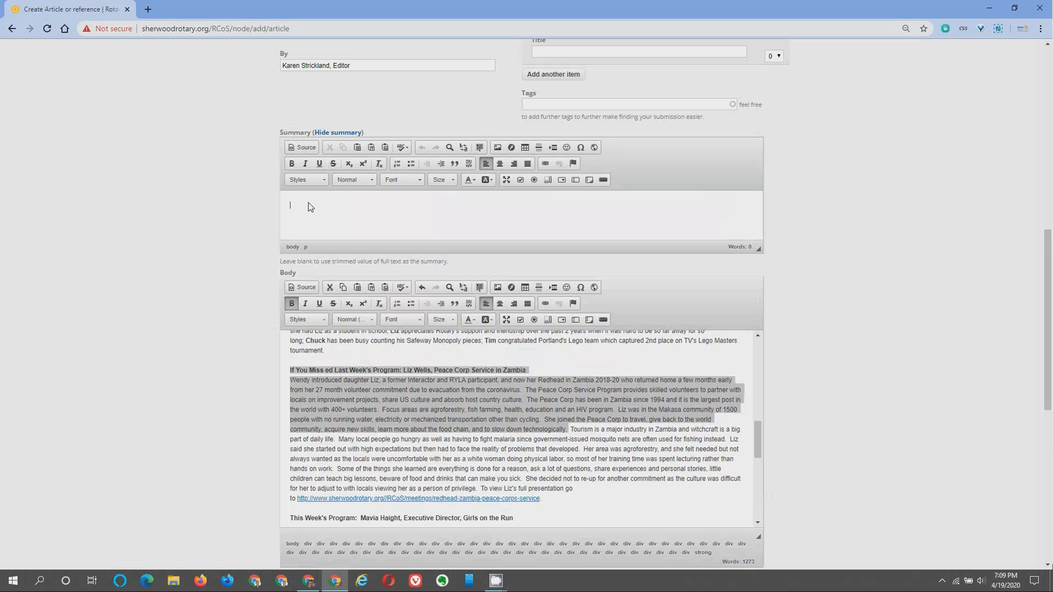
{"action": "right_click", "coordinate": [307, 203]}
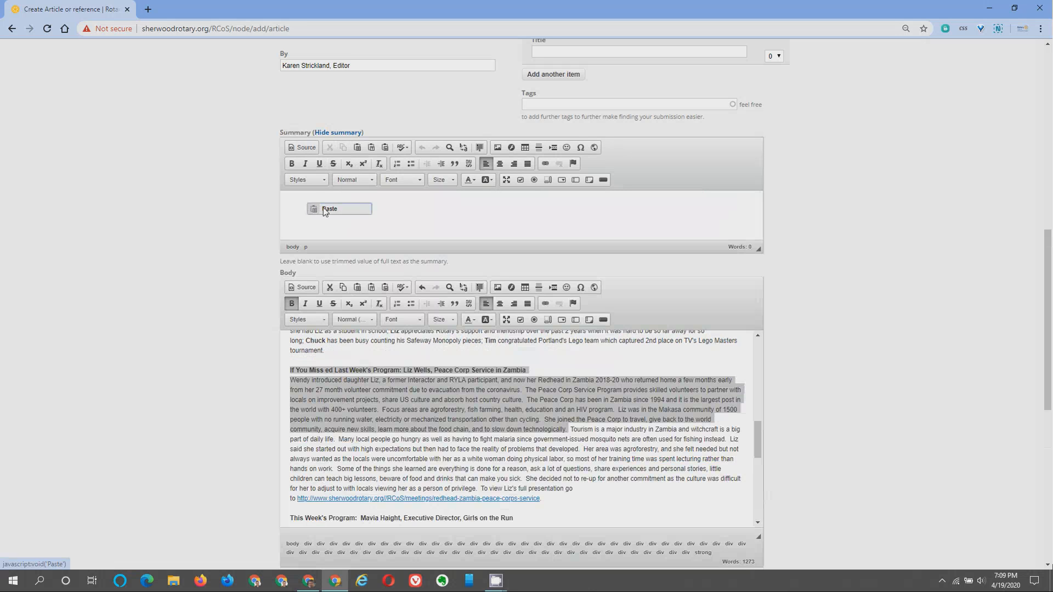
{"action": "left_click", "coordinate": [325, 209]}
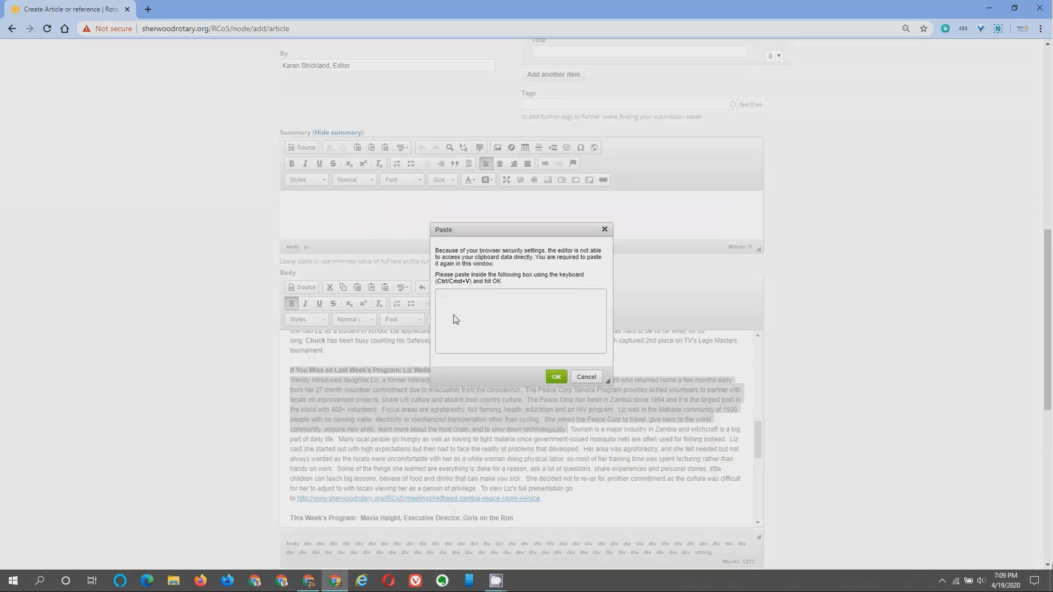
{"action": "key", "text": "ctrl+v"}
{"action": "left_click", "coordinate": [586, 378]}
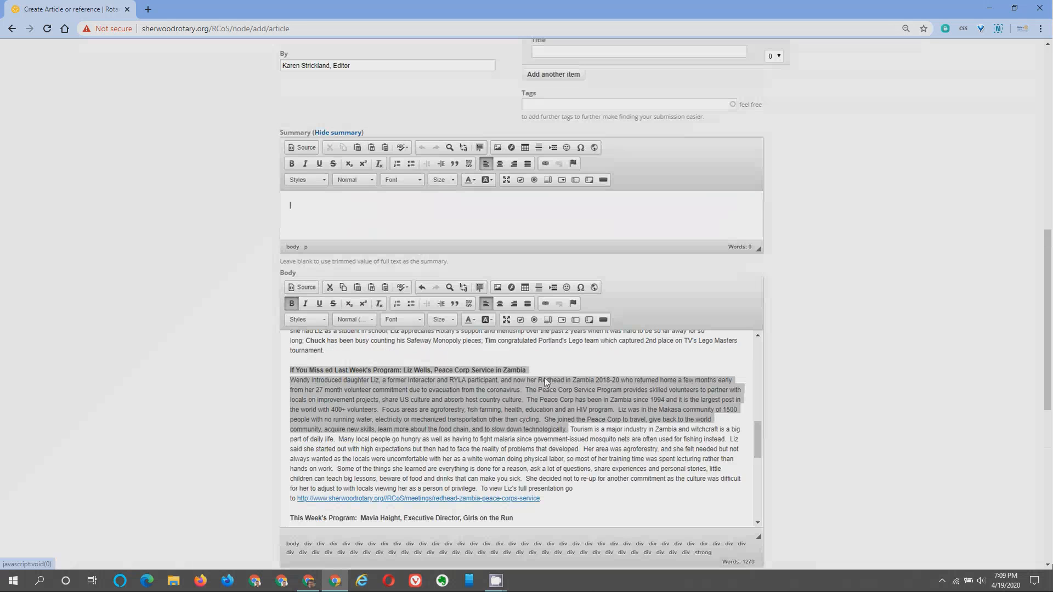
{"action": "left_click", "coordinate": [386, 149]}
{"action": "key", "text": "ctrl+v"}
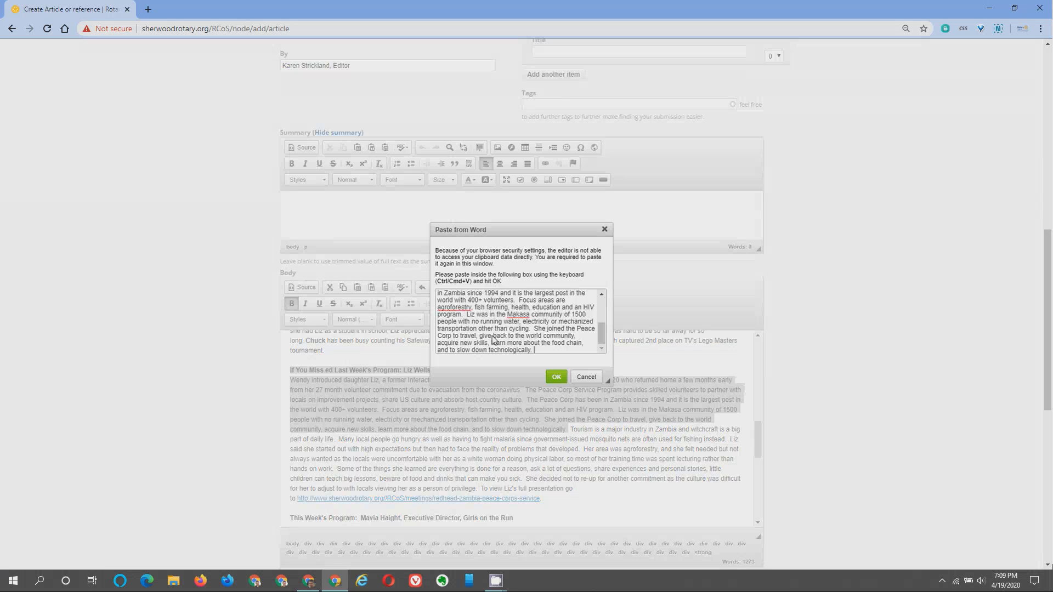
{"action": "left_click", "coordinate": [556, 377]}
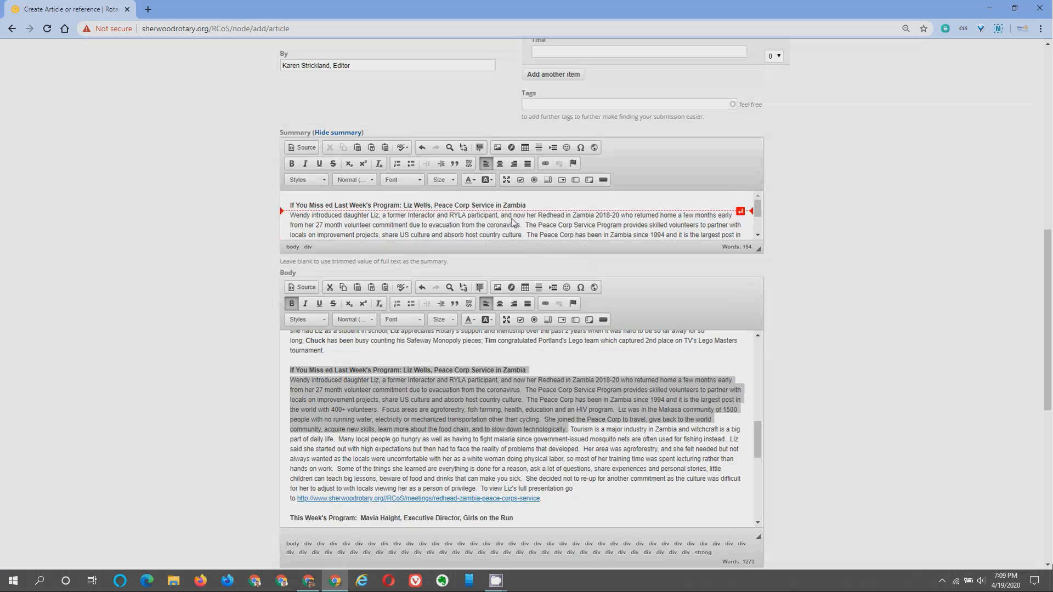
{"action": "scroll", "coordinate": [506, 214], "scroll_direction": "down", "scroll_amount": 2}
{"action": "scroll", "coordinate": [505, 219], "scroll_direction": "up", "scroll_amount": 2}
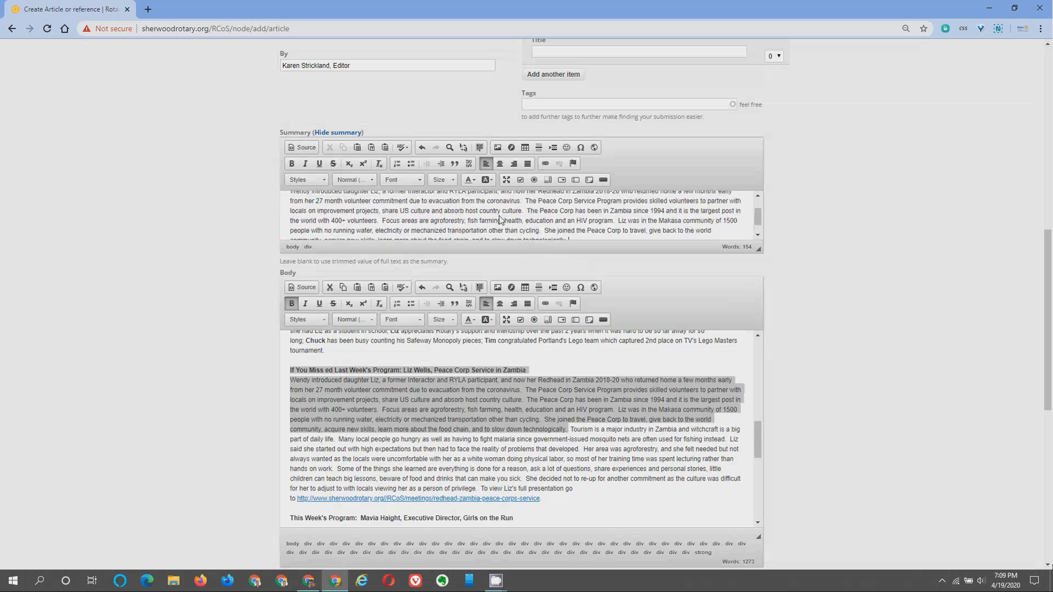
{"action": "scroll", "coordinate": [525, 373], "scroll_direction": "down", "scroll_amount": 1}
{"action": "scroll", "coordinate": [525, 373], "scroll_direction": "down", "scroll_amount": 6}
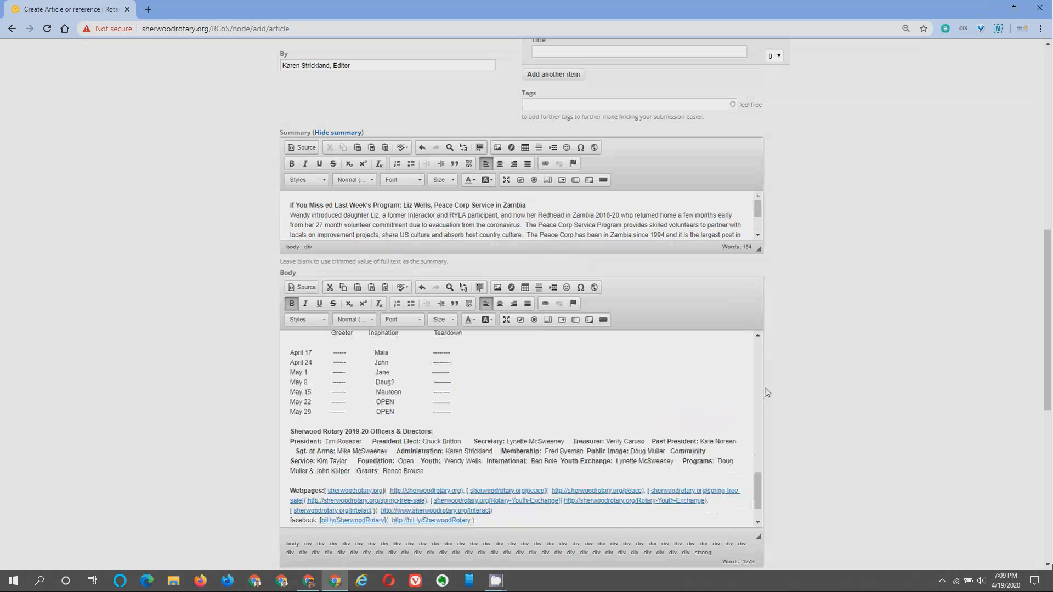
{"action": "scroll", "coordinate": [835, 374], "scroll_direction": "down", "scroll_amount": 4}
{"action": "scroll", "coordinate": [835, 374], "scroll_direction": "down", "scroll_amount": 2}
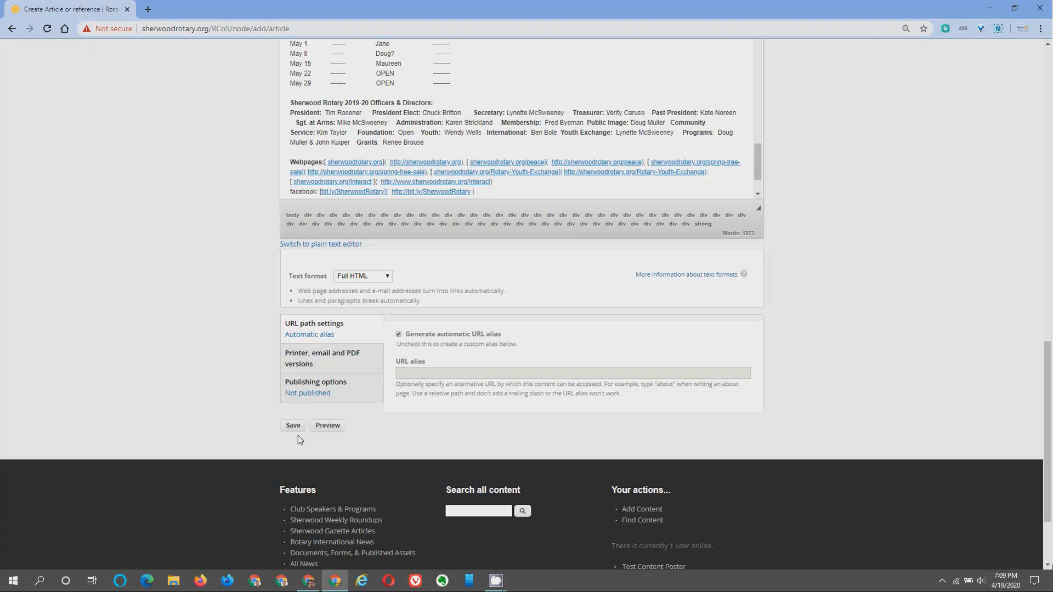
Preview the article and review its trimmed Peace Corps teaser and full version.
{"action": "left_click", "coordinate": [334, 427]}
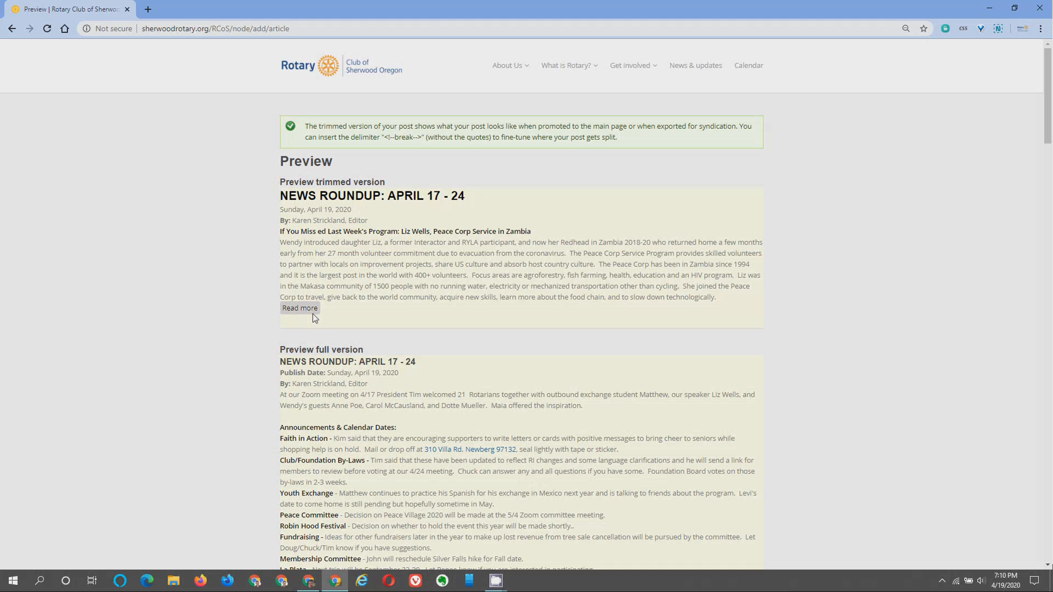
{"action": "scroll", "coordinate": [333, 270], "scroll_direction": "down", "scroll_amount": 1}
{"action": "scroll", "coordinate": [335, 272], "scroll_direction": "down", "scroll_amount": 6}
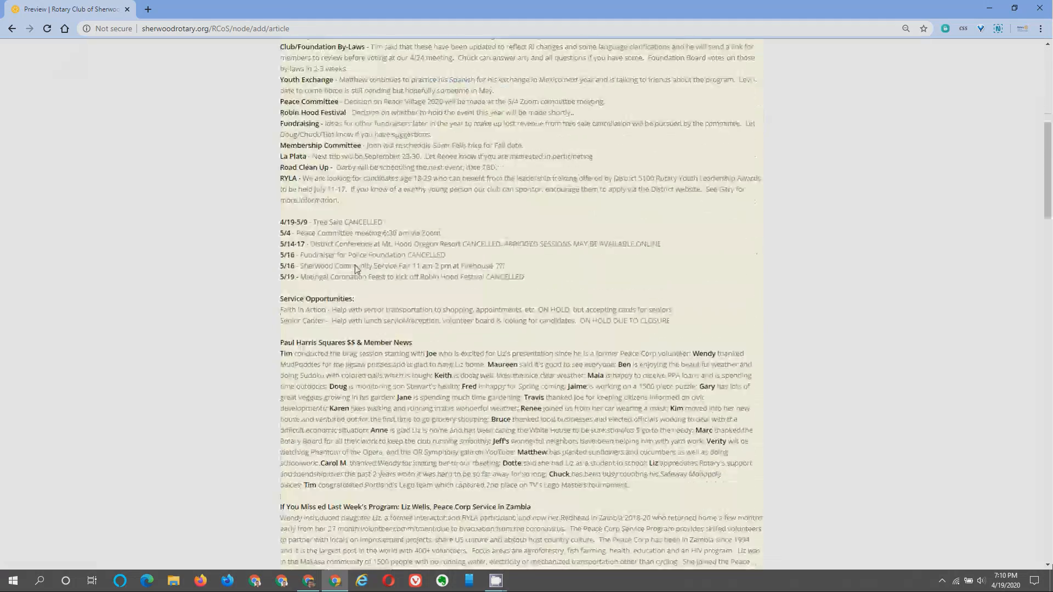
{"action": "scroll", "coordinate": [354, 265], "scroll_direction": "down", "scroll_amount": 20}
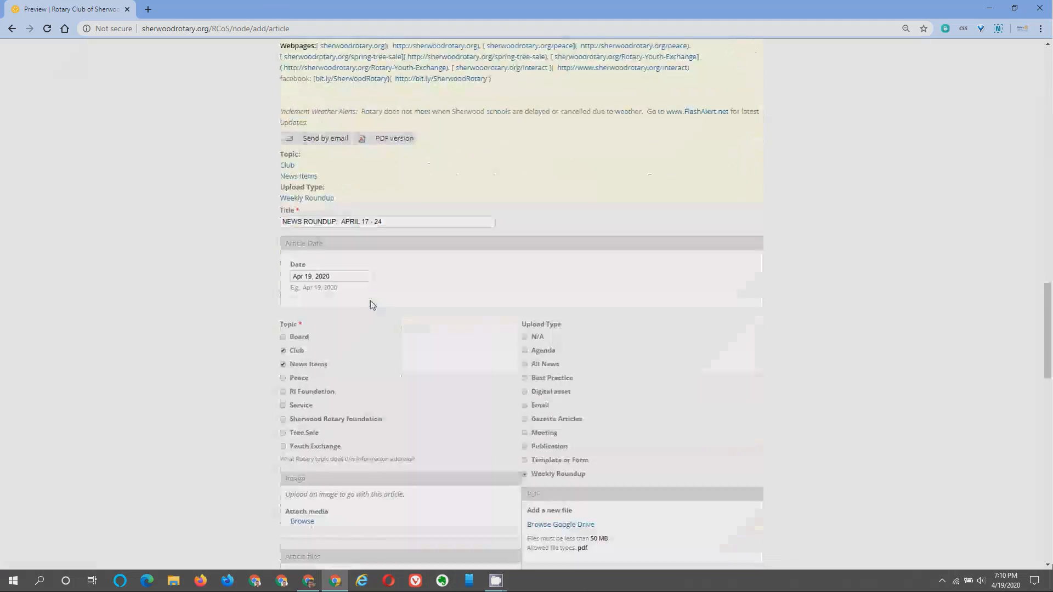
{"action": "scroll", "coordinate": [370, 305], "scroll_direction": "down", "scroll_amount": 20}
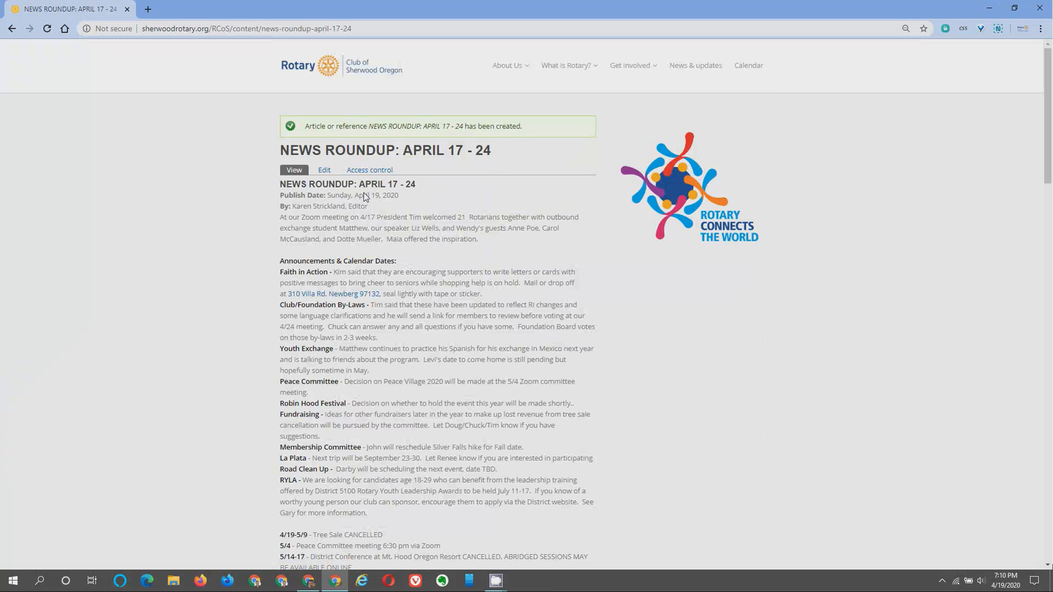
Find the NEWS ROUNDUP teaser on the homepage, open its full article, then return home.
{"action": "left_click", "coordinate": [351, 65]}
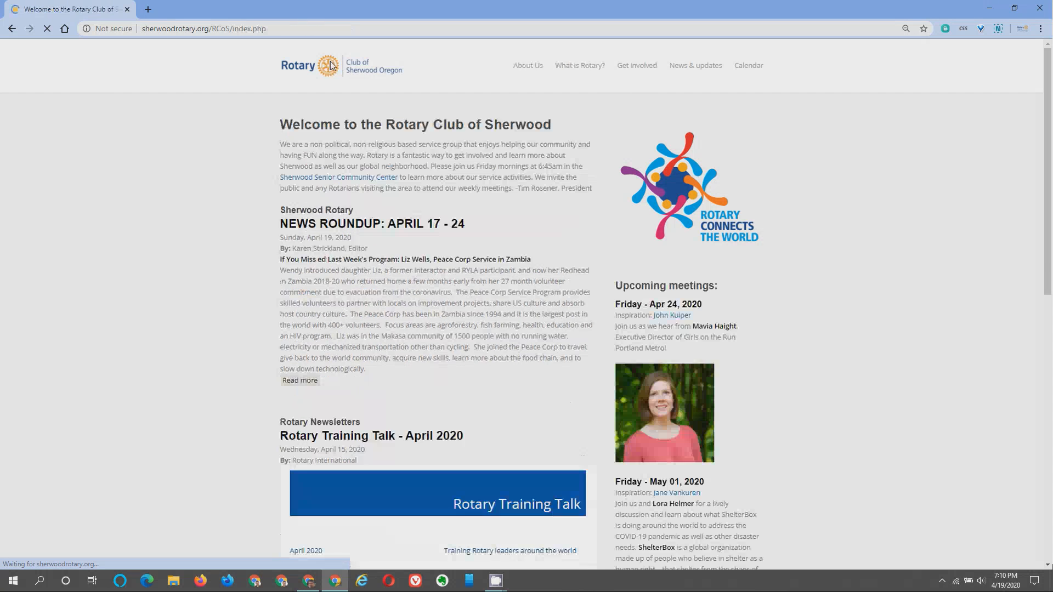
{"action": "scroll", "coordinate": [349, 162], "scroll_direction": "down", "scroll_amount": 3}
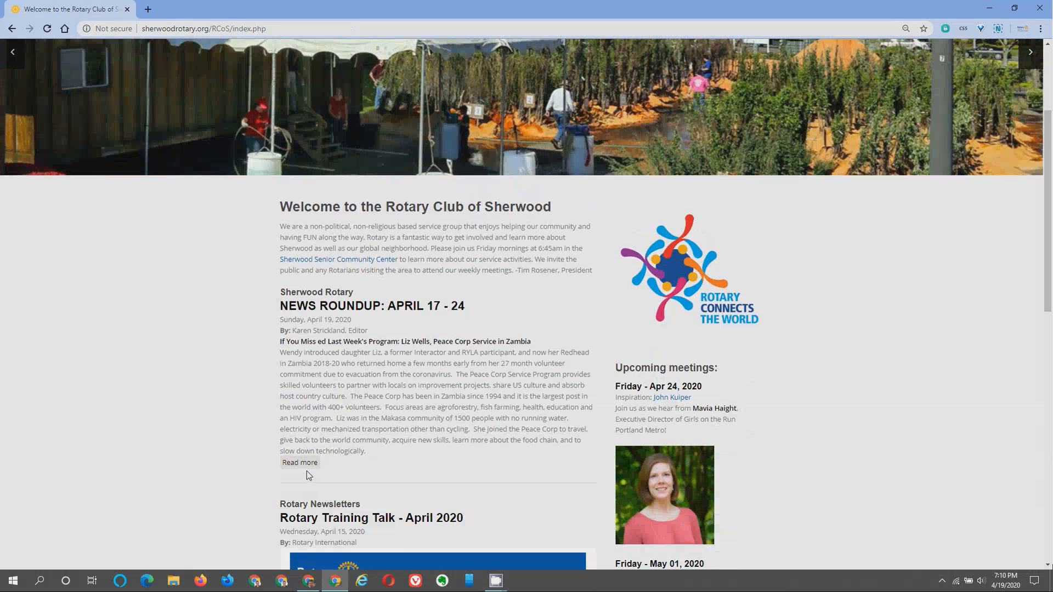
{"action": "left_click", "coordinate": [307, 462]}
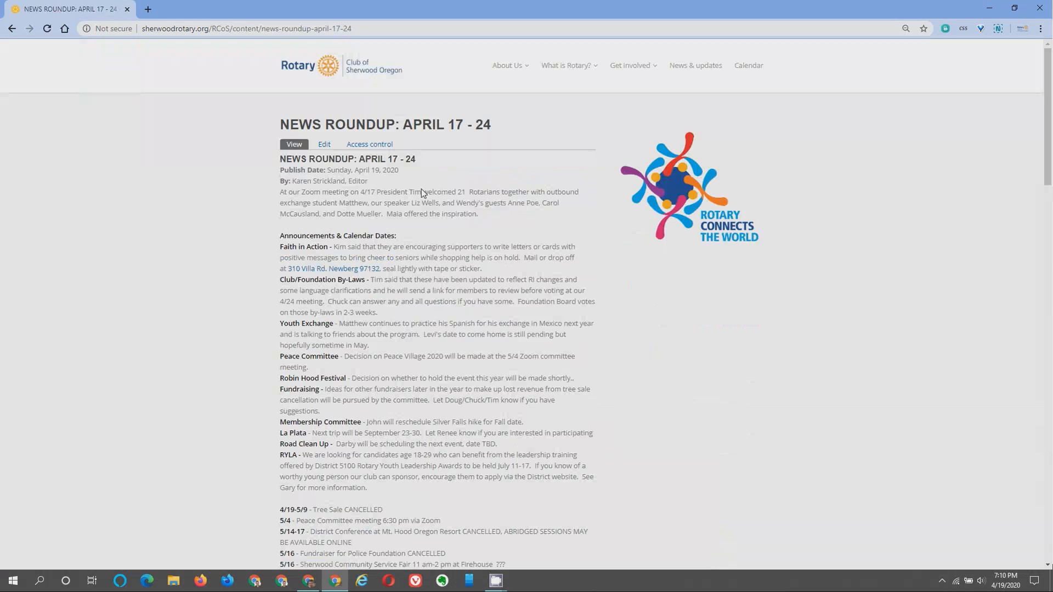
{"action": "scroll", "coordinate": [421, 192], "scroll_direction": "down", "scroll_amount": 1}
{"action": "scroll", "coordinate": [420, 197], "scroll_direction": "down", "scroll_amount": 4}
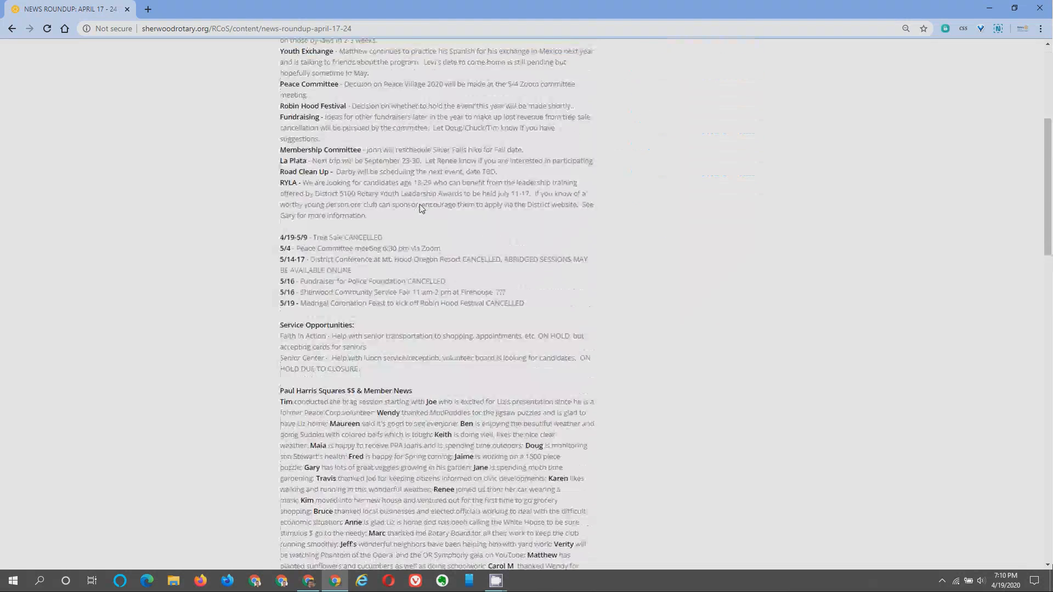
{"action": "scroll", "coordinate": [422, 206], "scroll_direction": "up", "scroll_amount": 5}
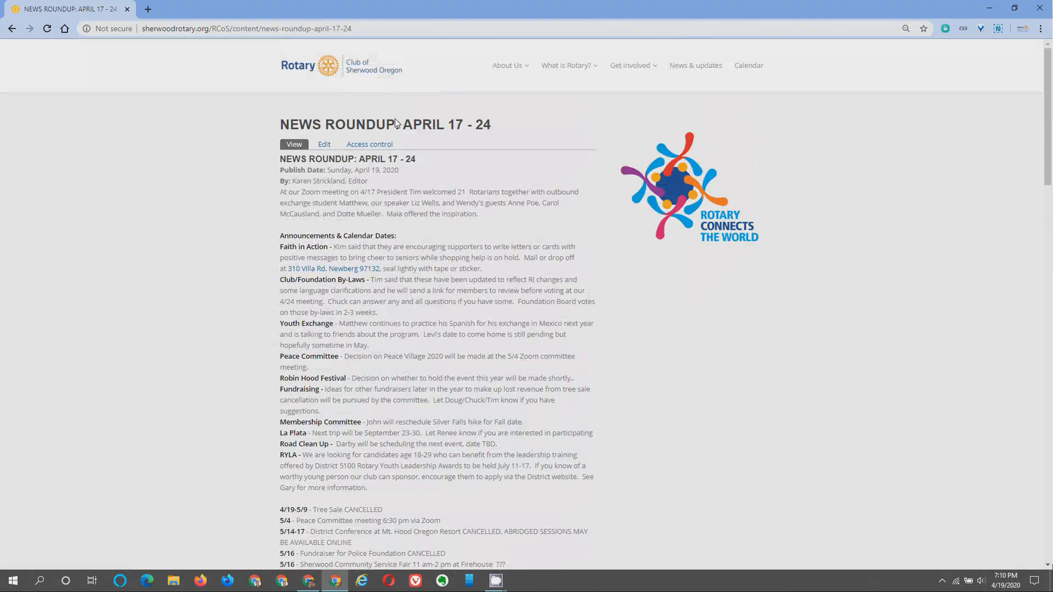
{"action": "left_click", "coordinate": [341, 62]}
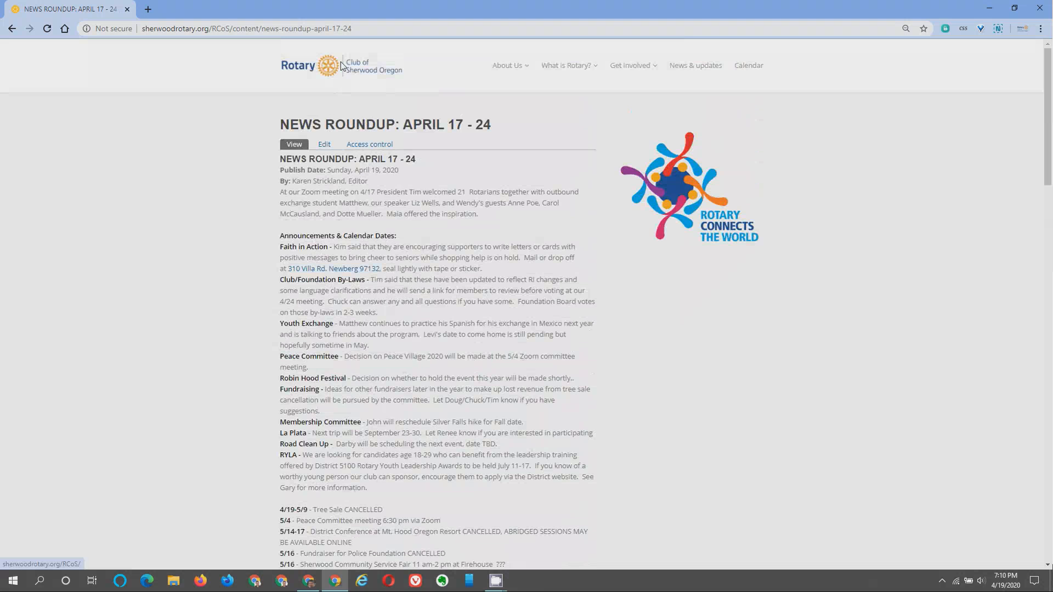
Log out, reopen NEWS ROUNDUP: APRIL 17 - 24 as a visitor, and return to the homepage.
{"action": "scroll", "coordinate": [432, 176], "scroll_direction": "down", "scroll_amount": 15}
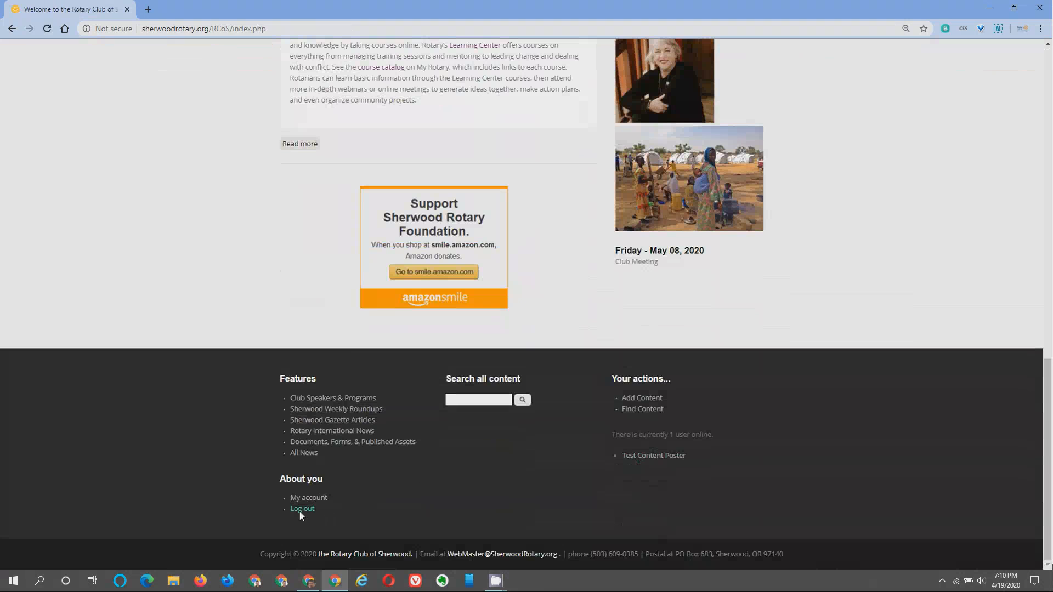
{"action": "left_click", "coordinate": [300, 510]}
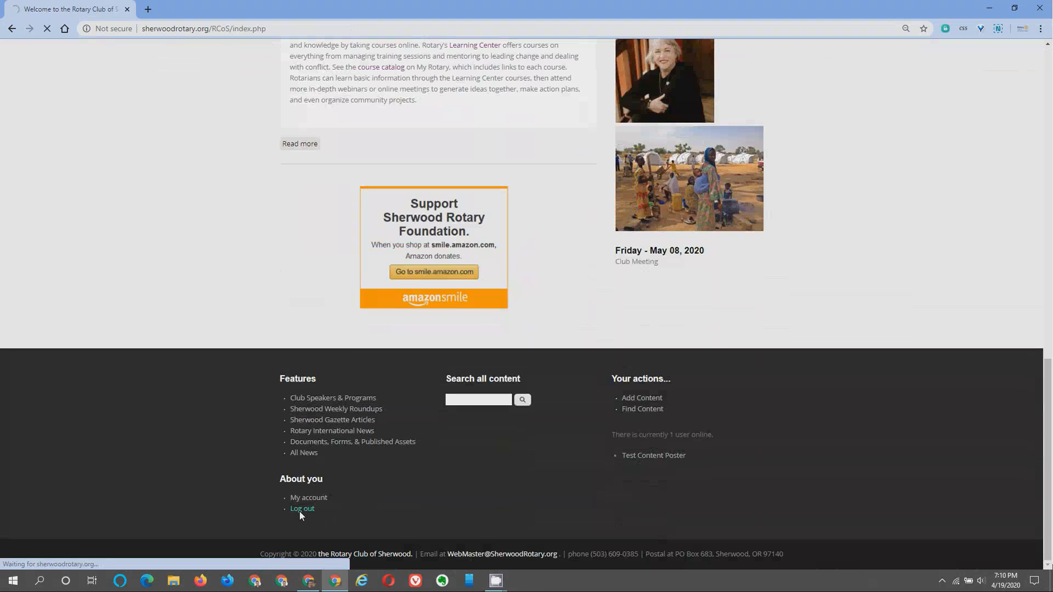
{"action": "scroll", "coordinate": [426, 394], "scroll_direction": "down", "scroll_amount": 5}
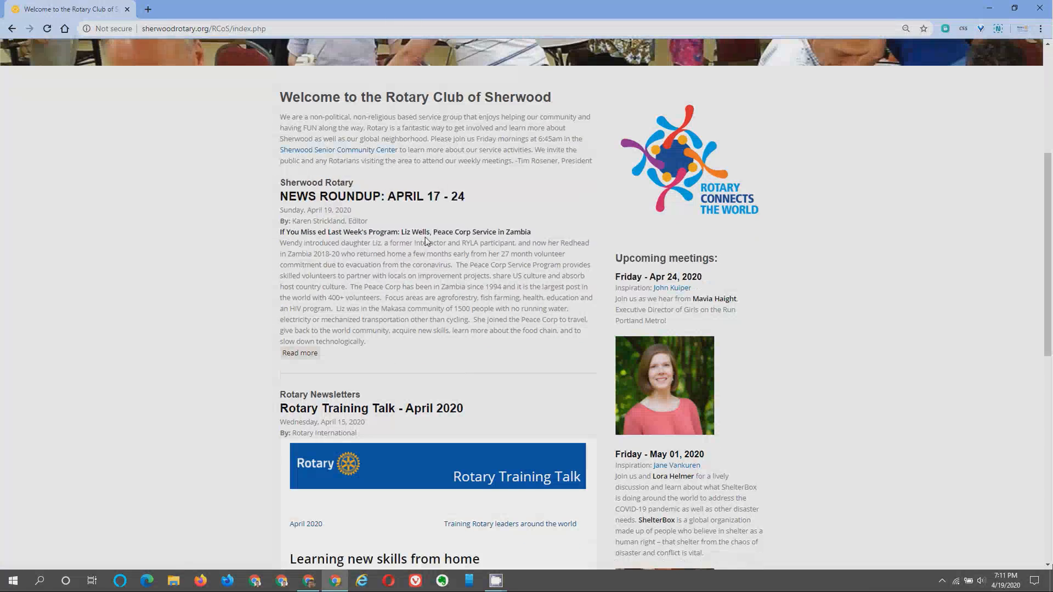
{"action": "left_click", "coordinate": [350, 196]}
{"action": "scroll", "coordinate": [350, 195], "scroll_direction": "down", "scroll_amount": 7}
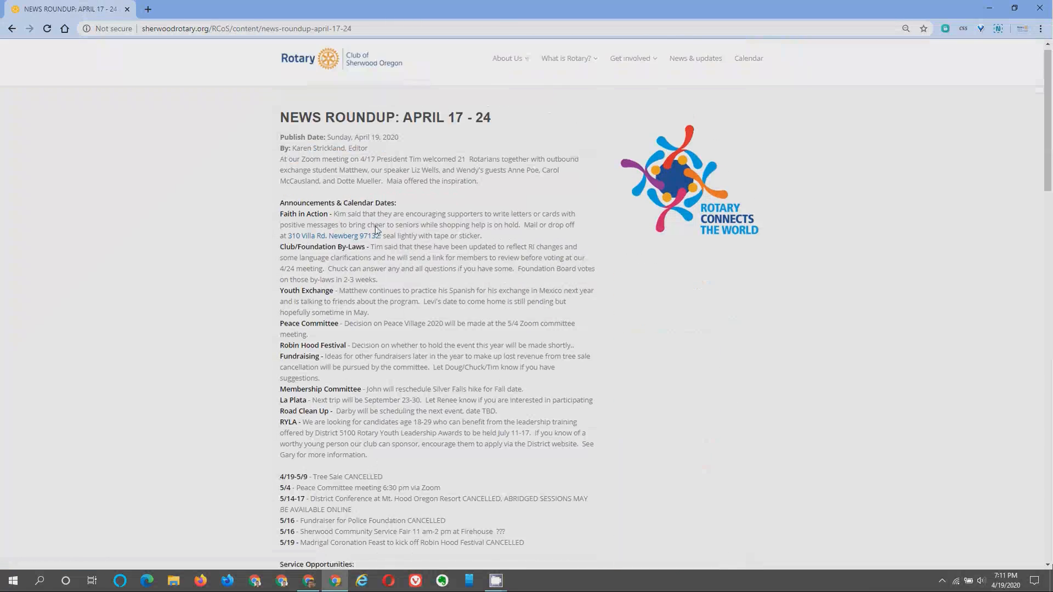
{"action": "scroll", "coordinate": [376, 252], "scroll_direction": "up", "scroll_amount": 7}
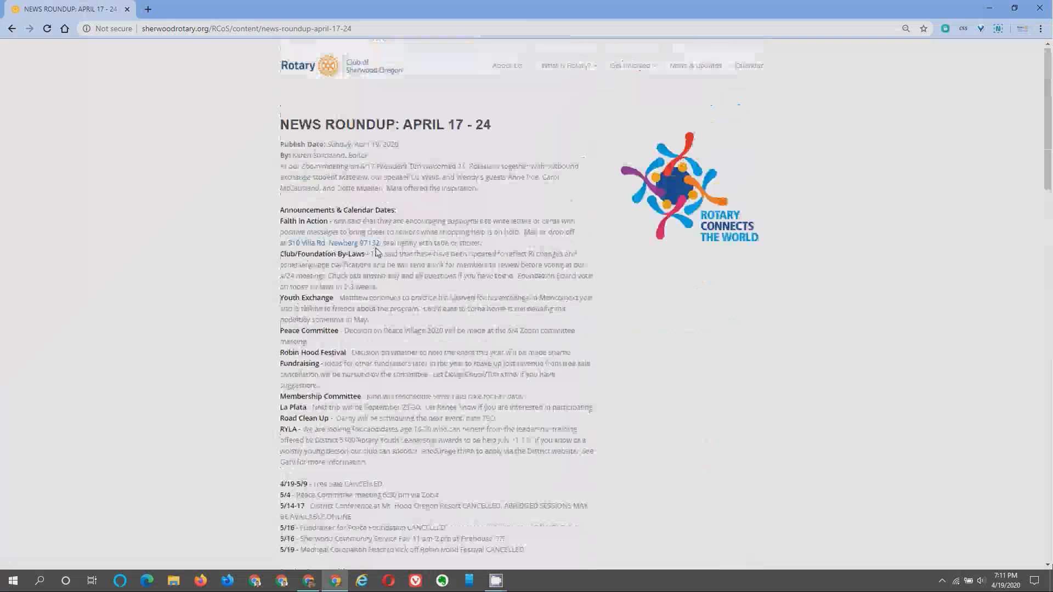
{"action": "left_click", "coordinate": [345, 63]}
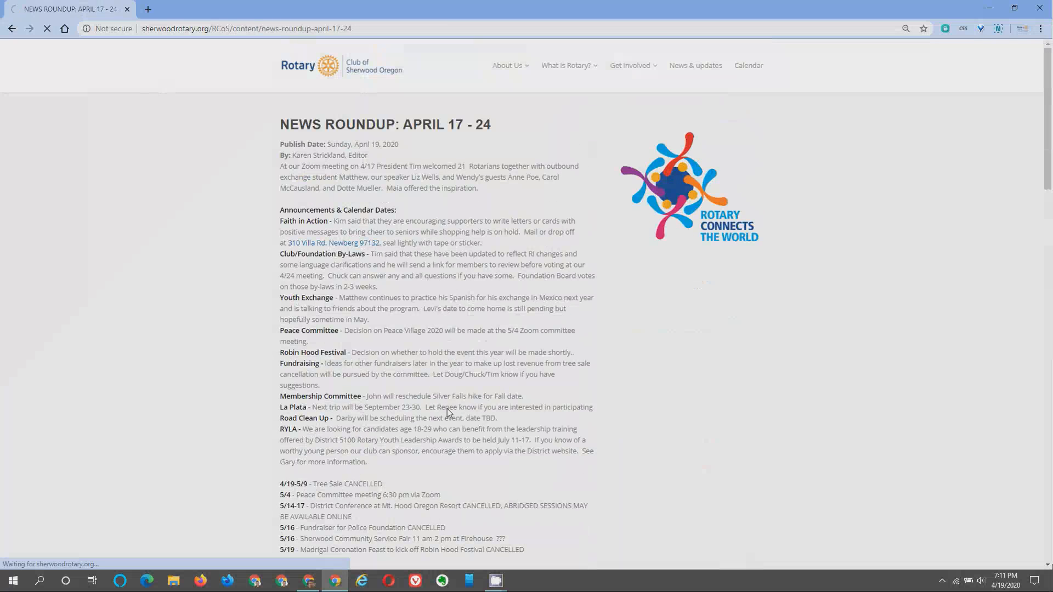